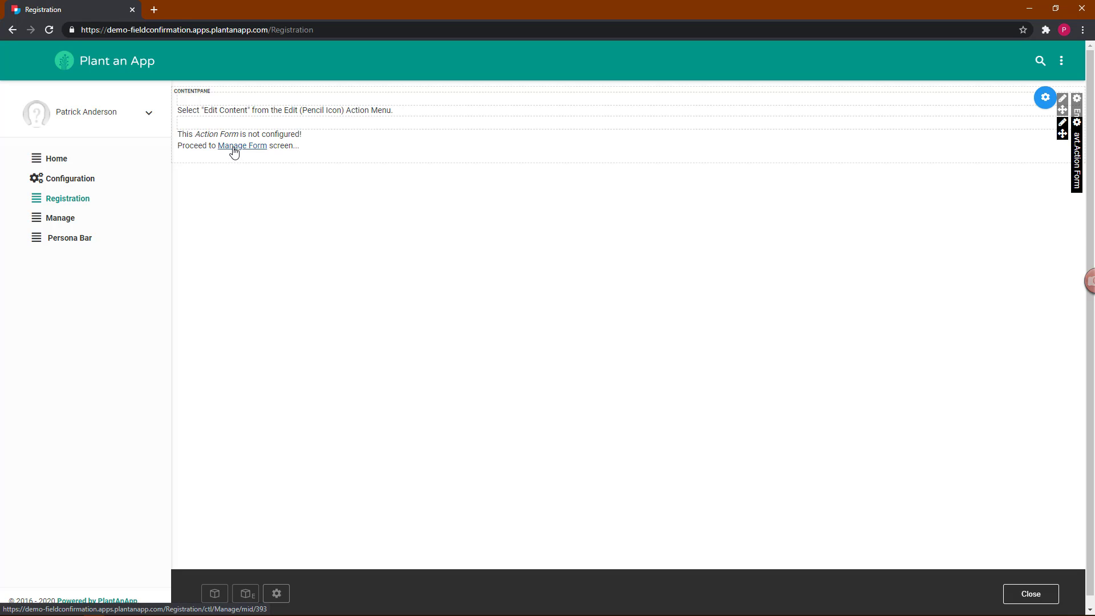
# Step: Start the Action Form from the Registration Form template and shorten its module title to 'Registration'
pyautogui.click(234, 148)
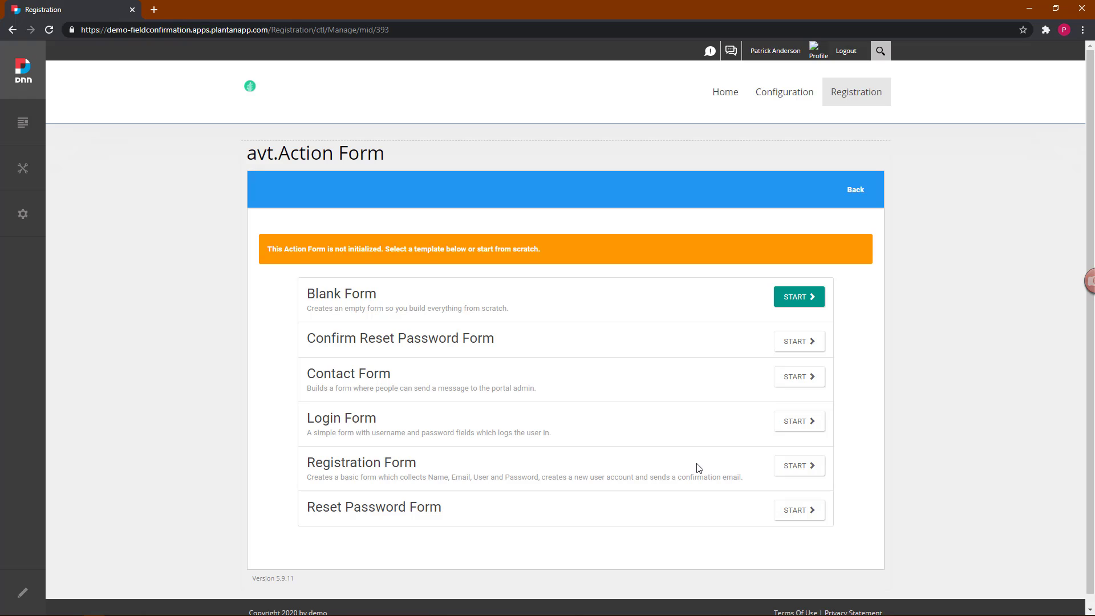
pyautogui.click(802, 468)
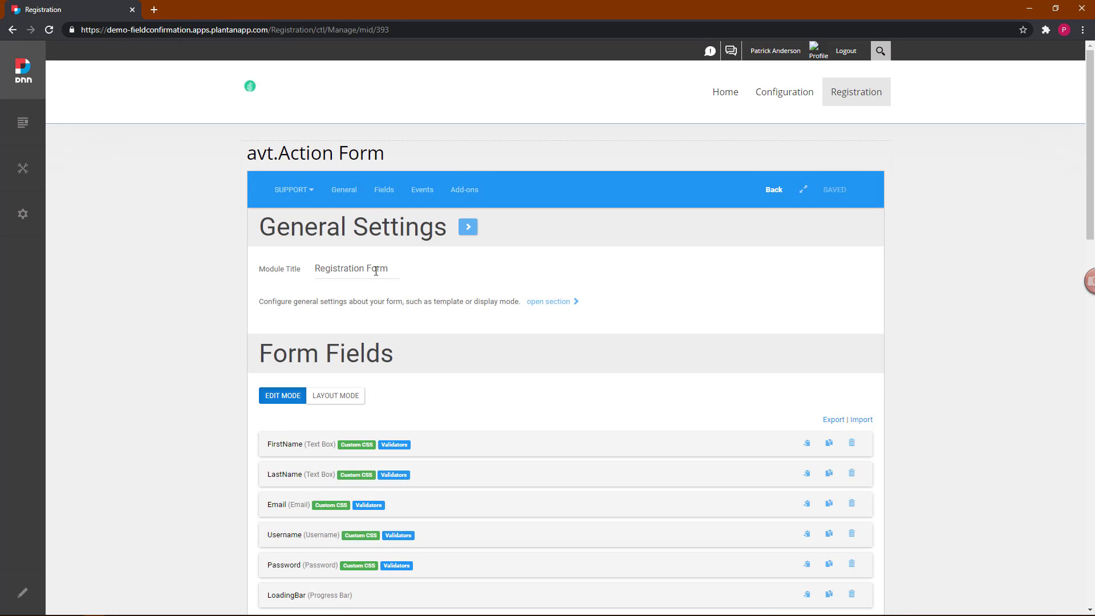
pyautogui.doubleClick(378, 268)
pyautogui.press('BackSpace')
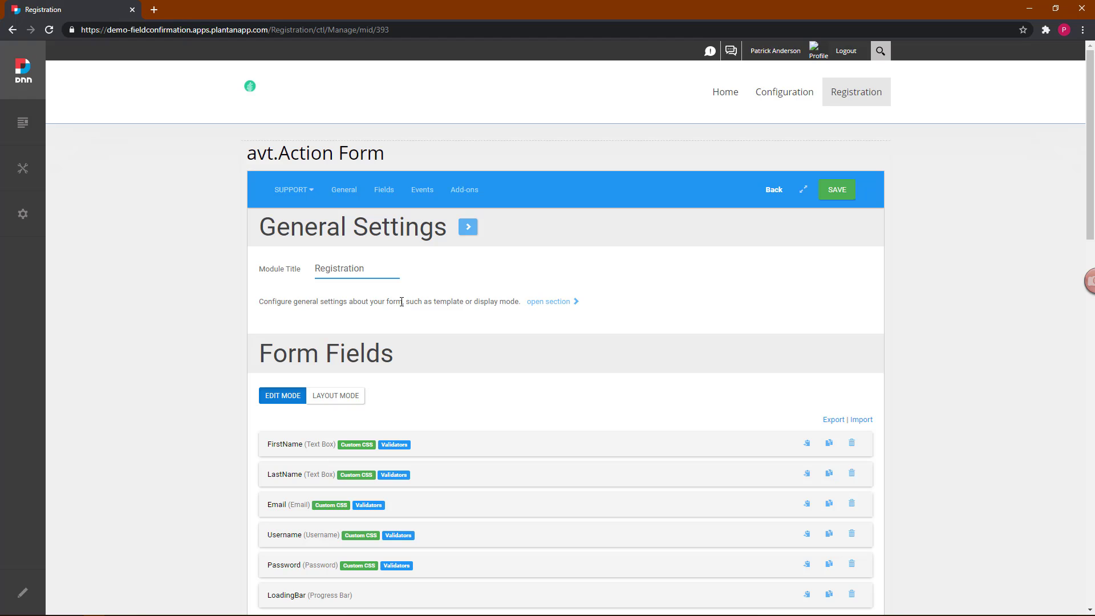
# Step: Change the Email field's type to Text > Text Box
pyautogui.scroll(-3, 401, 302)
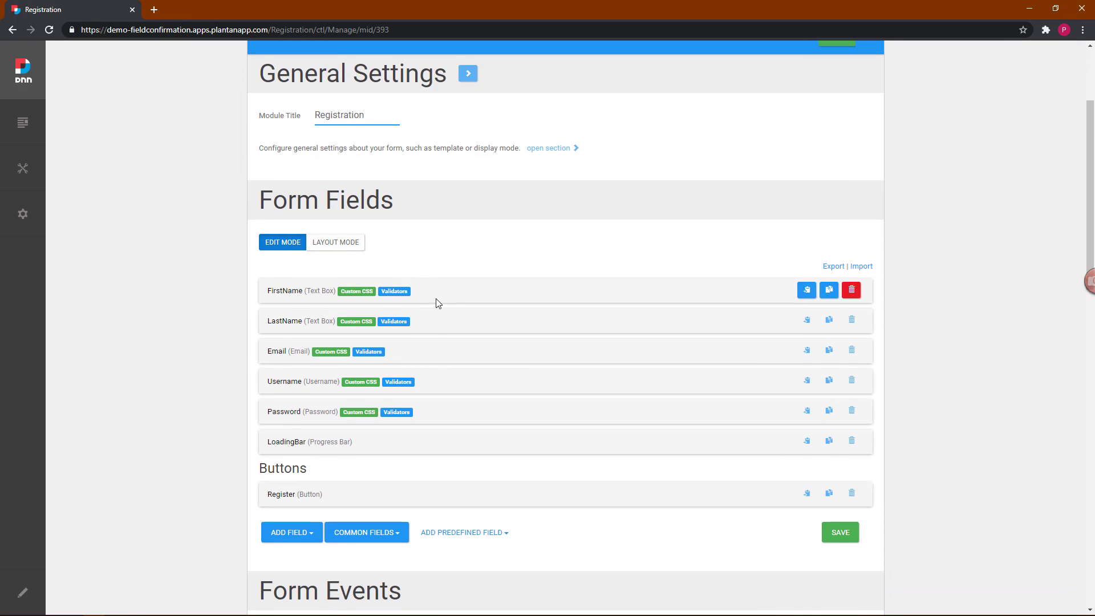
pyautogui.scroll(-1, 438, 303)
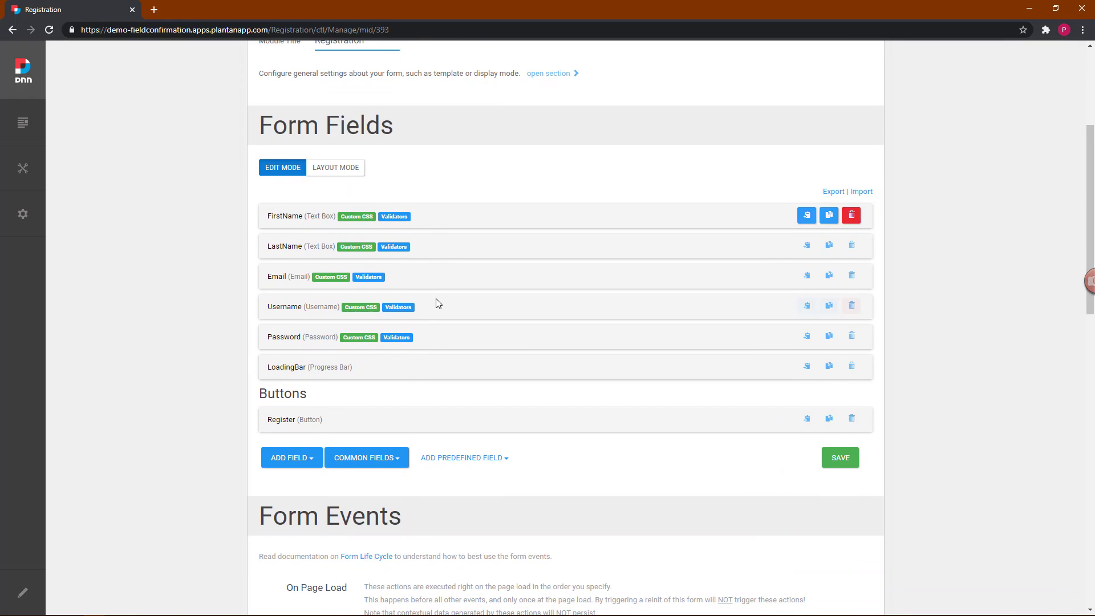
pyautogui.click(292, 279)
pyautogui.scroll(-3, 293, 285)
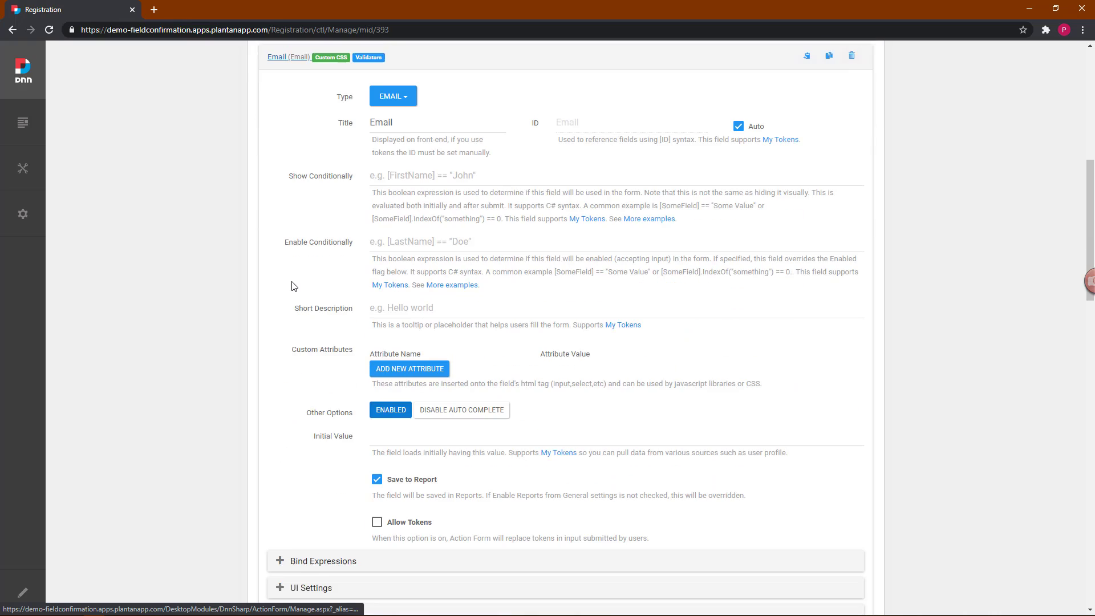
pyautogui.scroll(-3, 294, 286)
pyautogui.scroll(5, 294, 286)
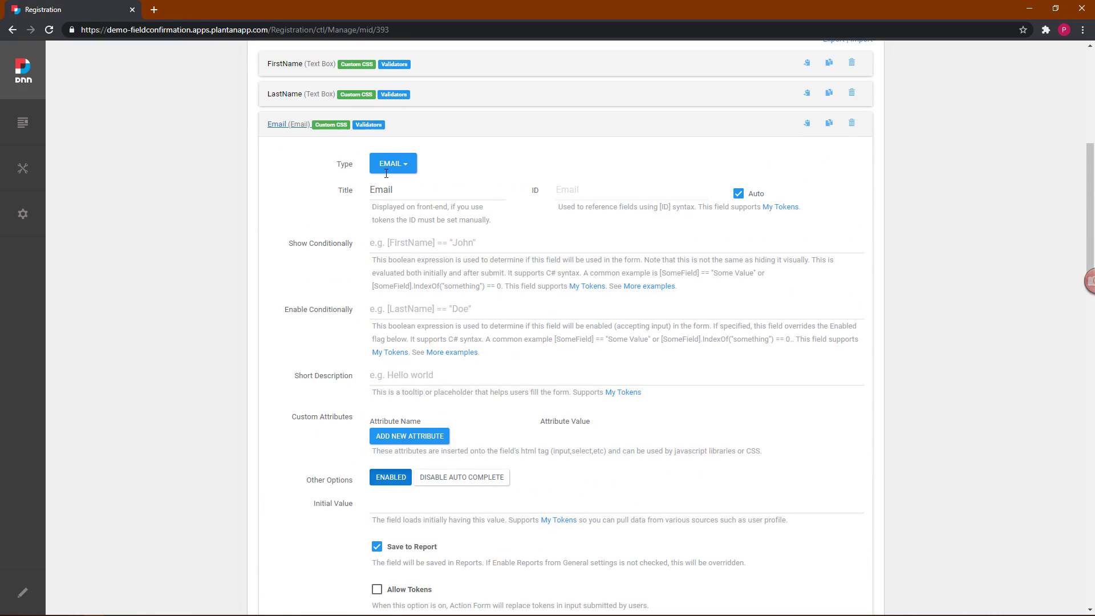
pyautogui.click(402, 166)
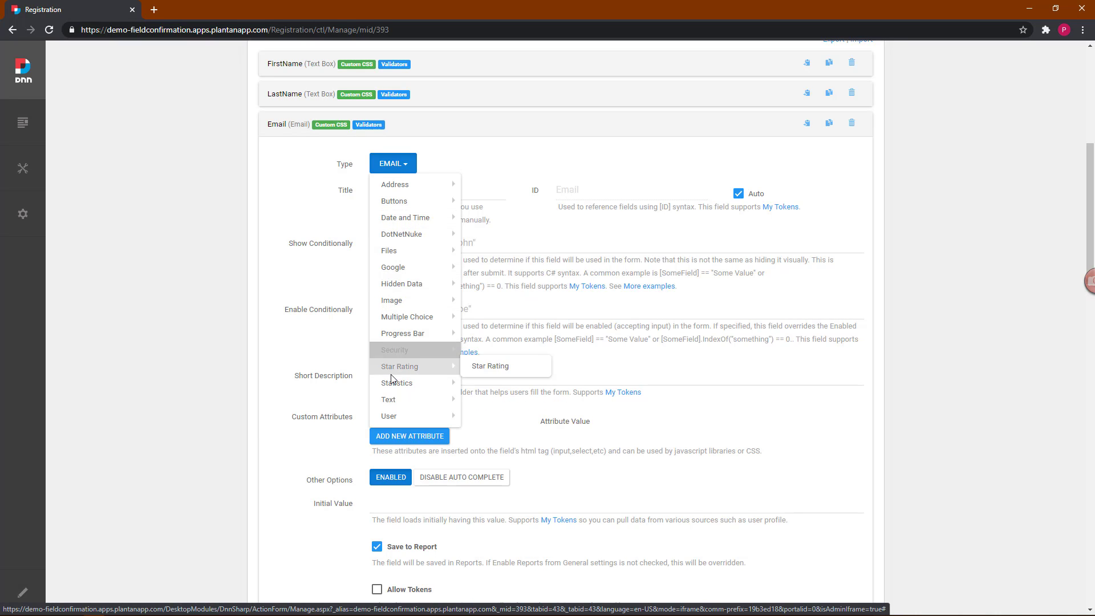
pyautogui.moveTo(399, 400)
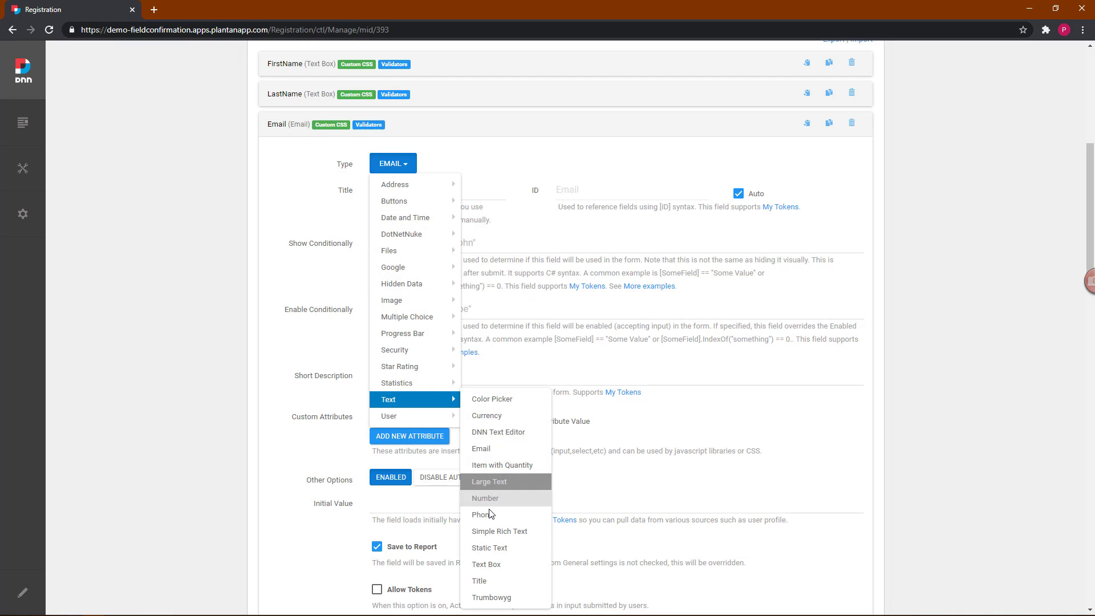
pyautogui.click(488, 564)
# Step: Check the Email field's Validation section, which is still required with an Email Address validator
pyautogui.scroll(-4, 313, 425)
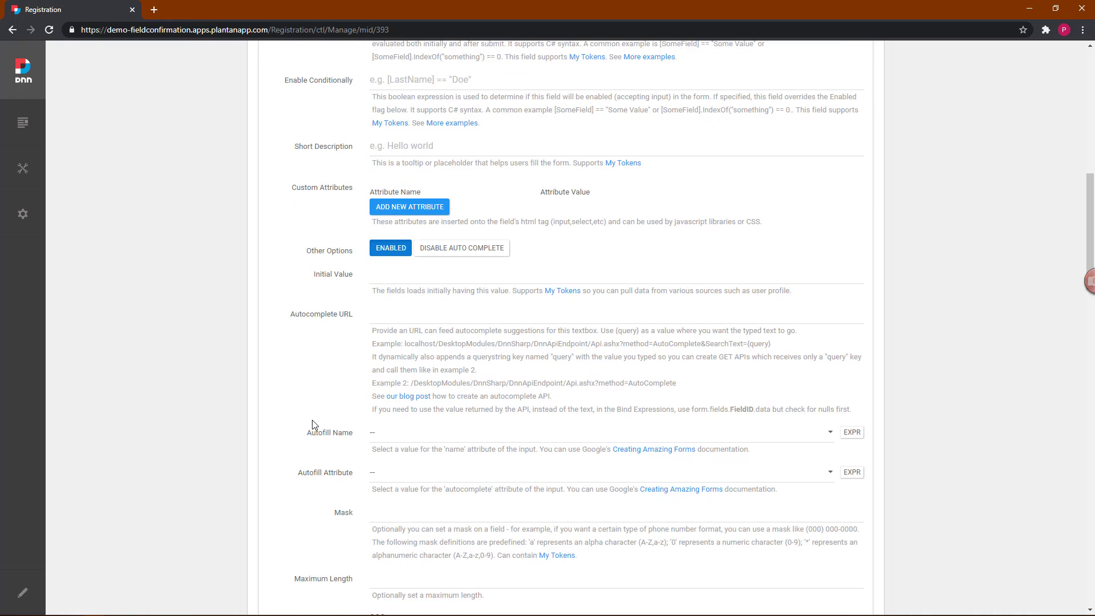
pyautogui.scroll(-9, 313, 425)
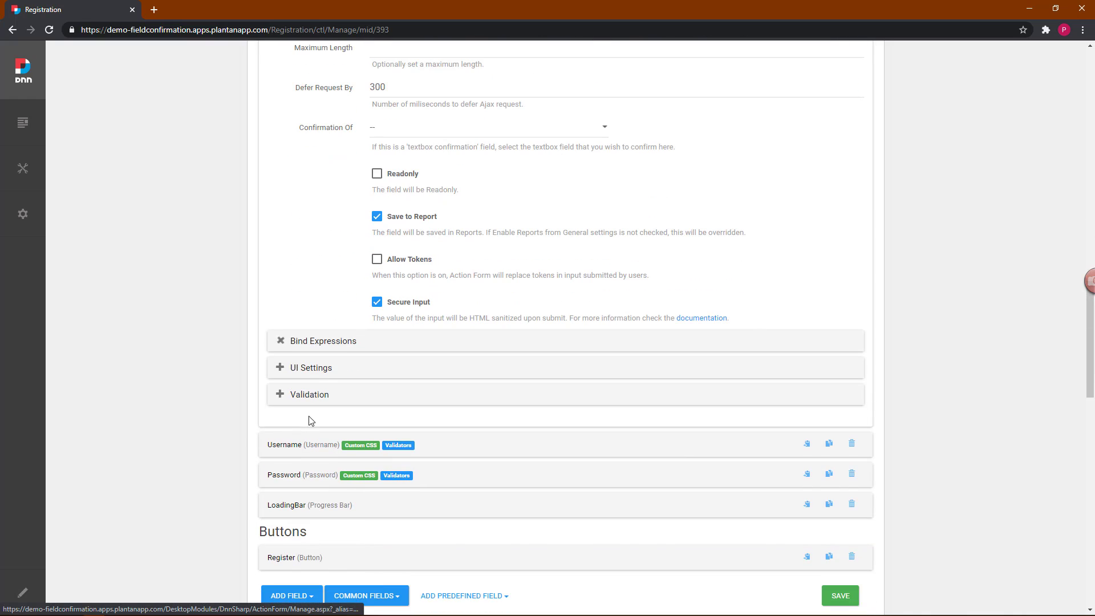
pyautogui.click(303, 399)
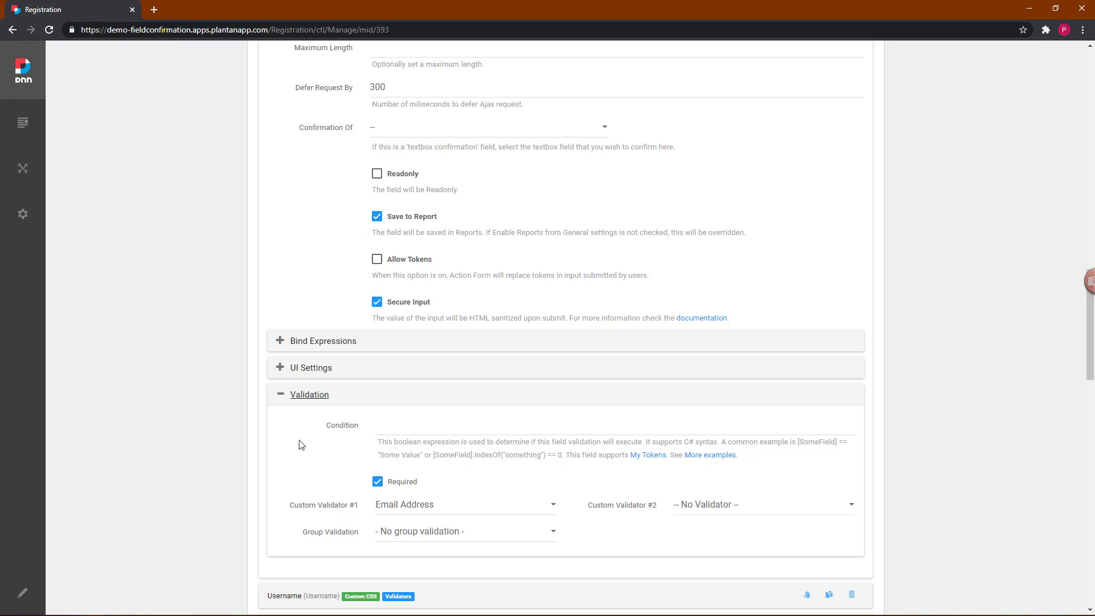
pyautogui.click(300, 396)
pyautogui.scroll(3, 318, 330)
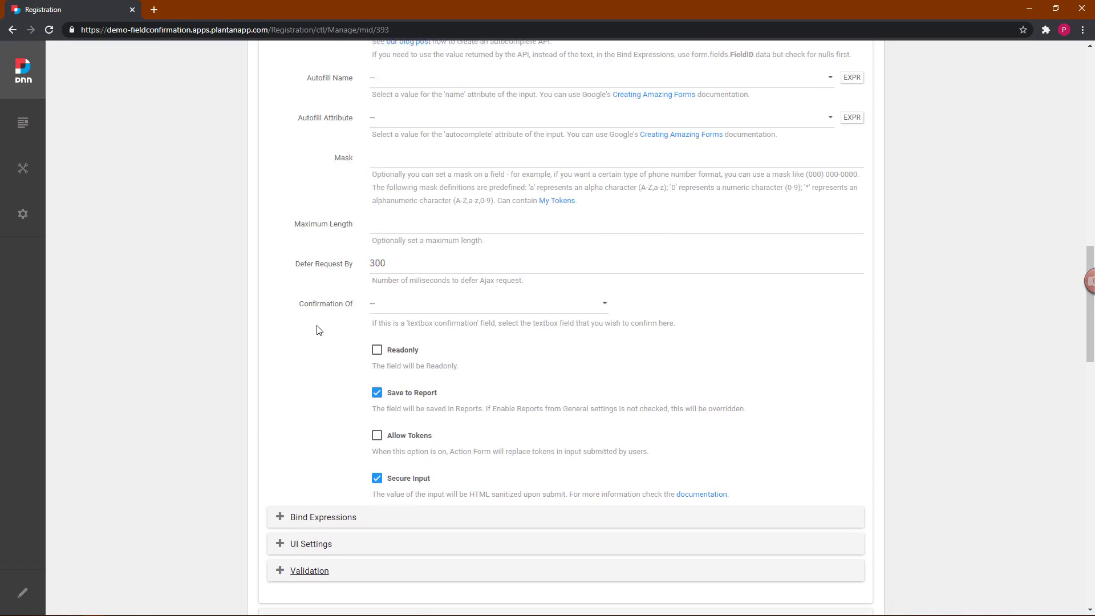
pyautogui.scroll(10, 318, 330)
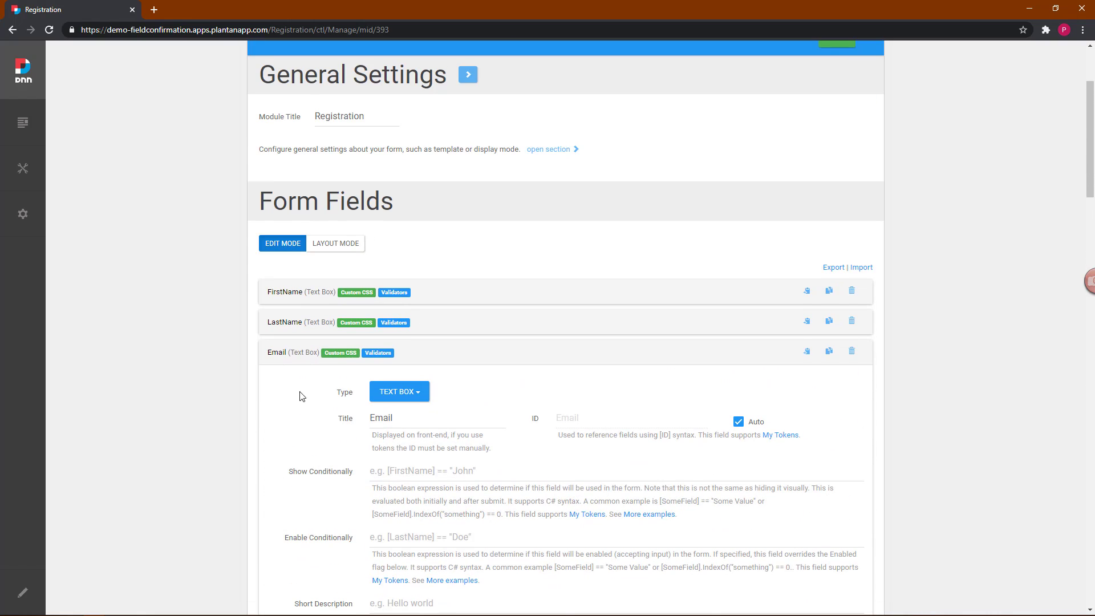
# Step: Add a new Text Box field titled 'Confirm Email' below Email
pyautogui.click(292, 353)
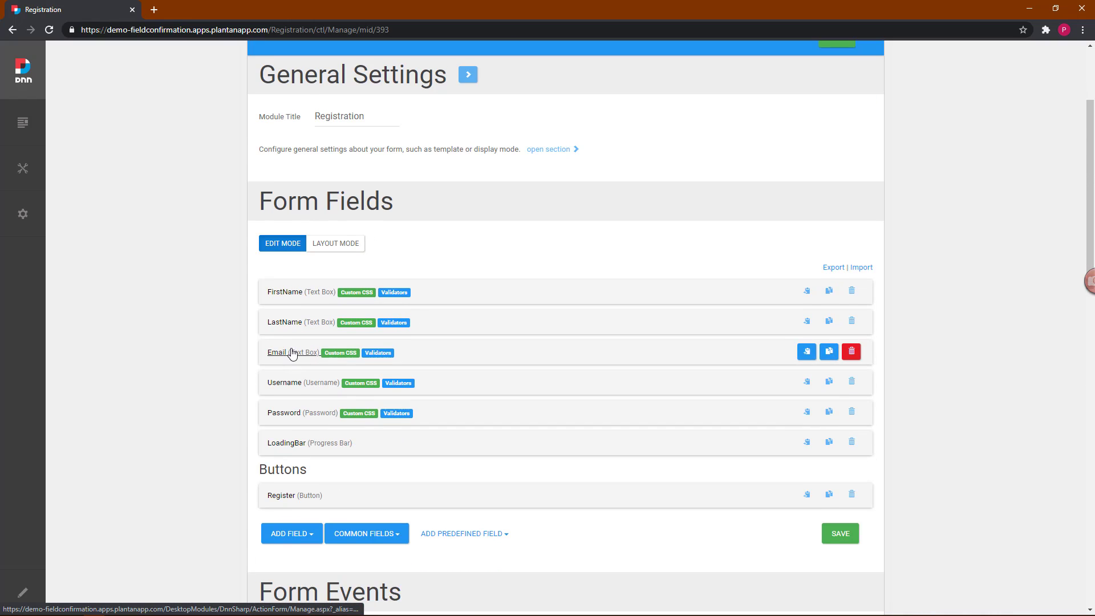
pyautogui.scroll(-1, 279, 480)
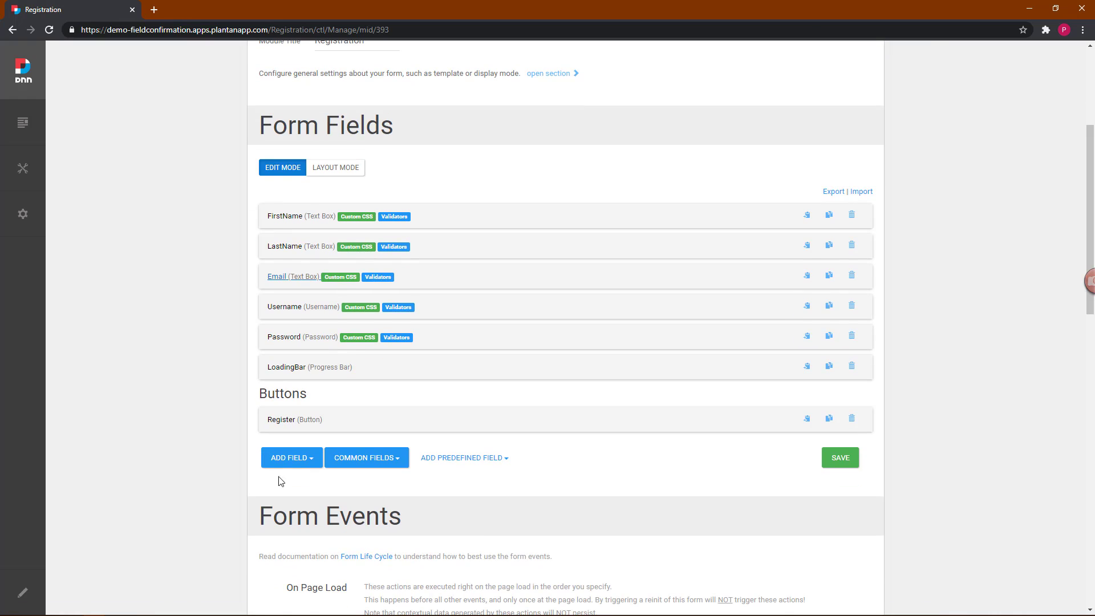
pyautogui.click(313, 466)
pyautogui.scroll(-3, 312, 466)
pyautogui.moveTo(311, 464)
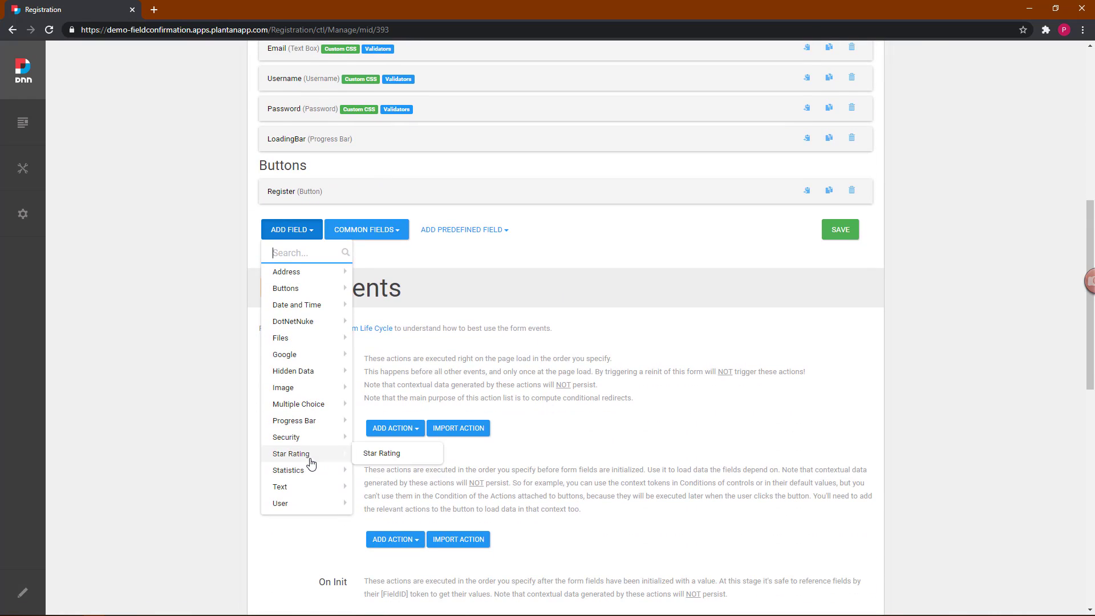
pyautogui.moveTo(299, 487)
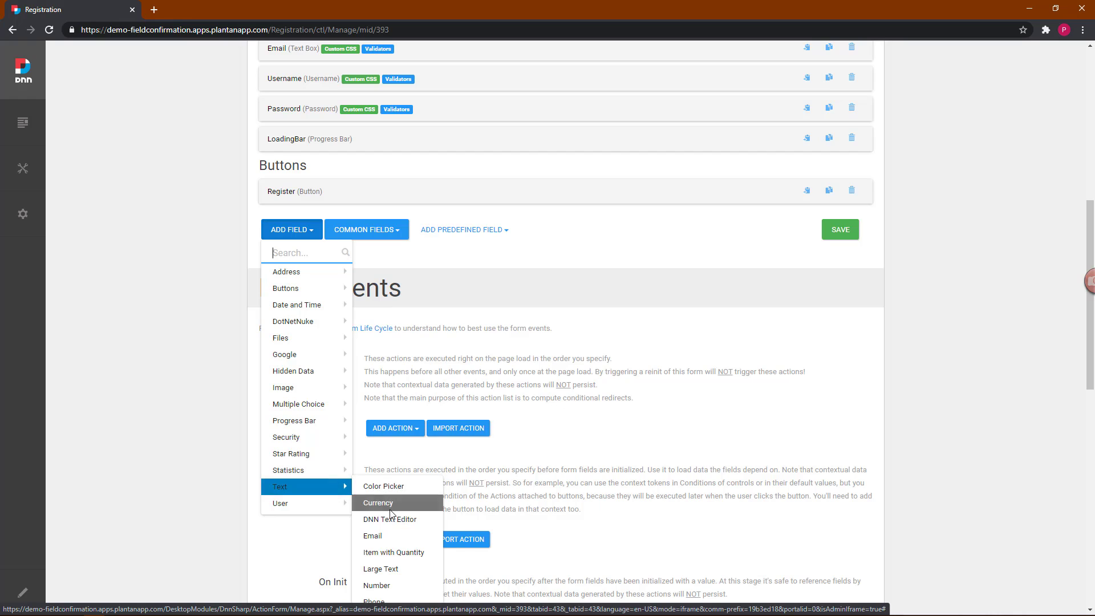
pyautogui.scroll(-2, 391, 515)
pyautogui.click(399, 426)
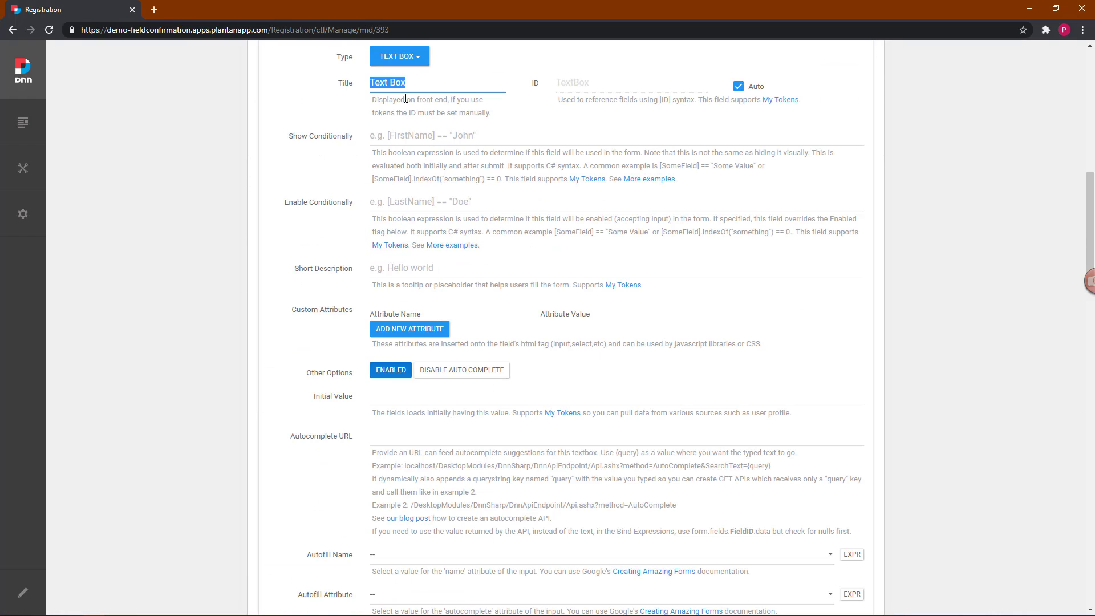
pyautogui.write('Confirm Email')
# Step: Set the Confirm Email field's Confirmation Of to the Email field
pyautogui.scroll(-8, 405, 98)
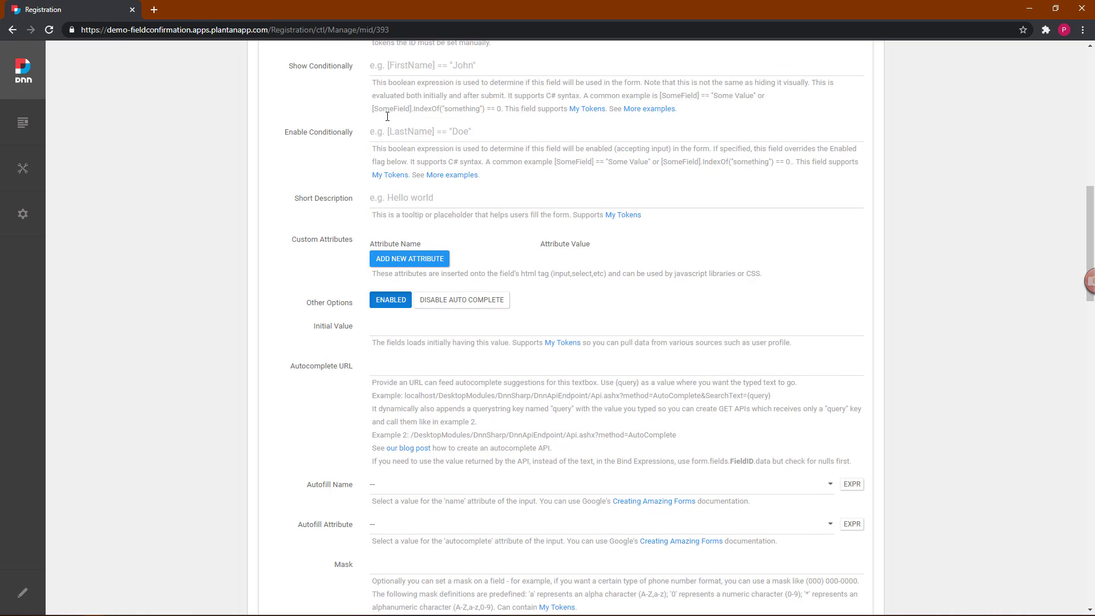
pyautogui.scroll(1, 387, 116)
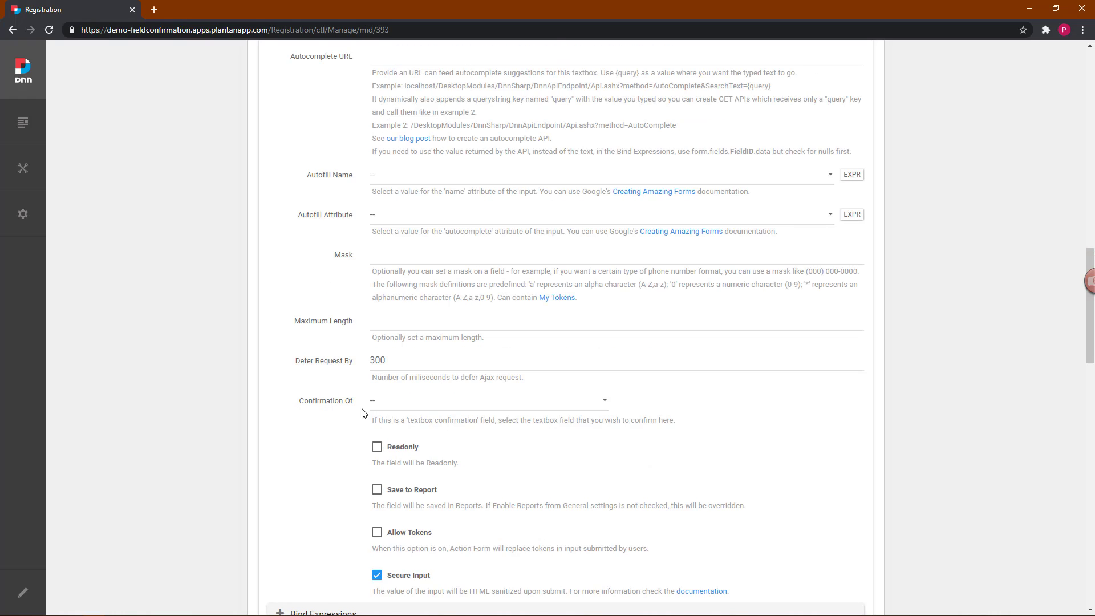
pyautogui.click(393, 405)
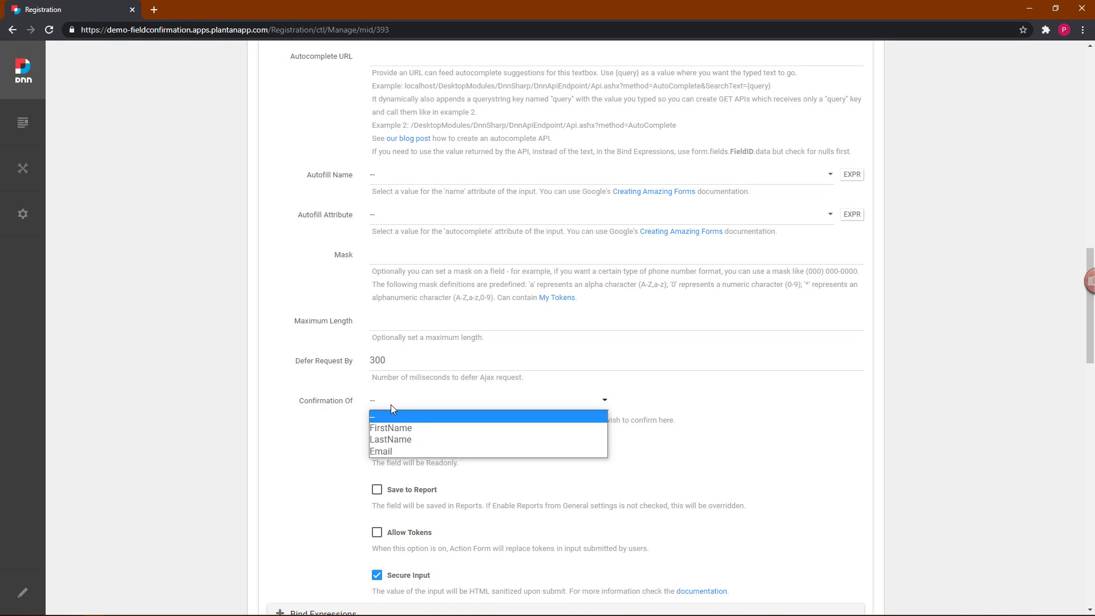
pyautogui.click(383, 452)
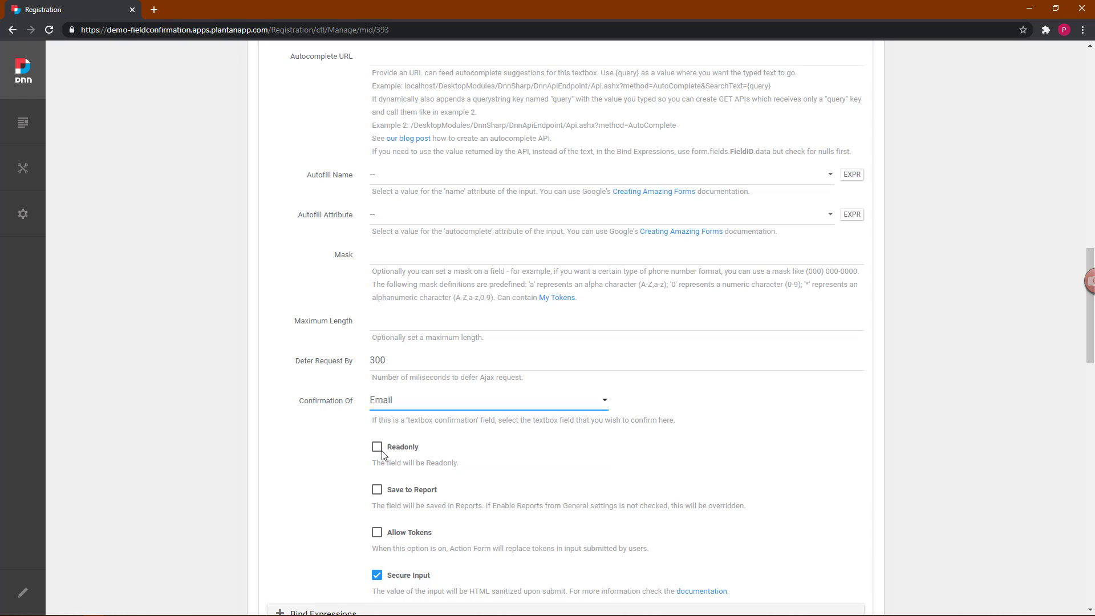
pyautogui.scroll(5, 300, 442)
pyautogui.scroll(5, 301, 441)
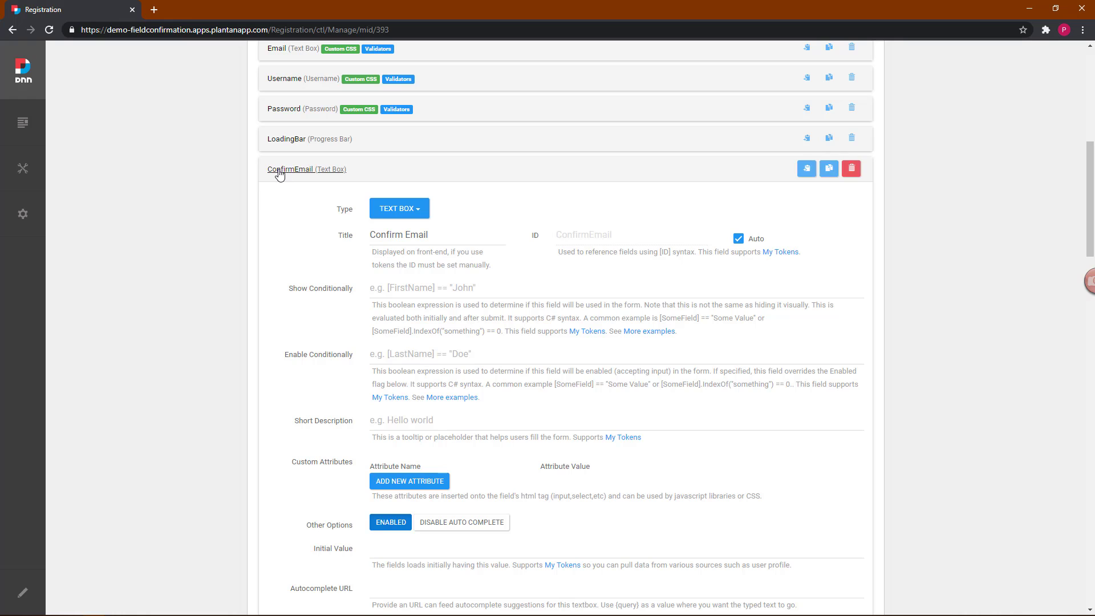
# Step: Add a new Password-type field titled 'Confirm Password' below ConfirmEmail
pyautogui.click(281, 170)
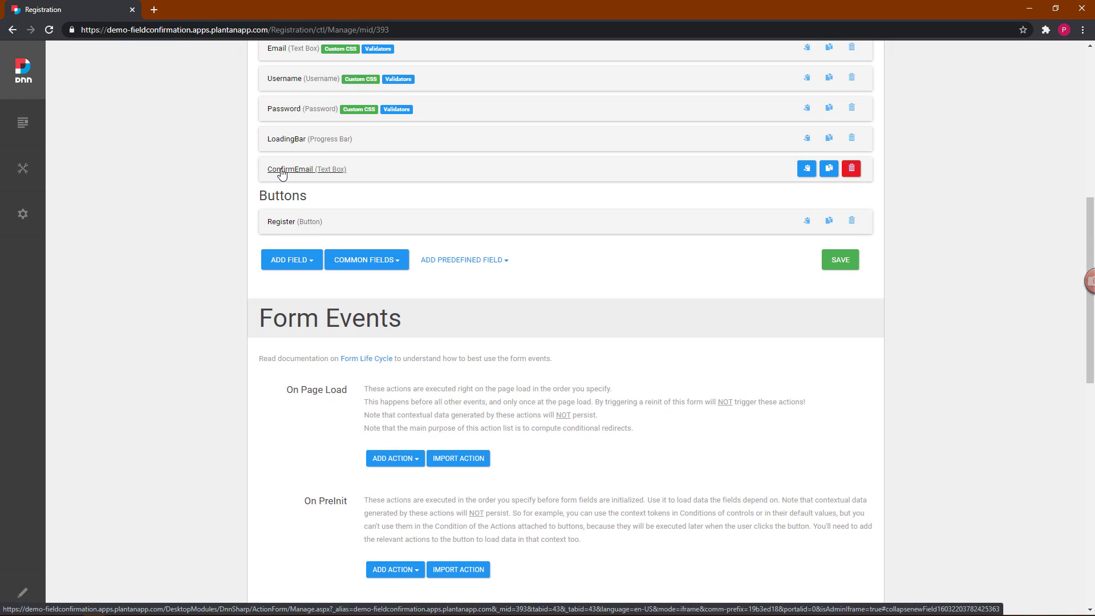
pyautogui.click(312, 262)
pyautogui.moveTo(294, 513)
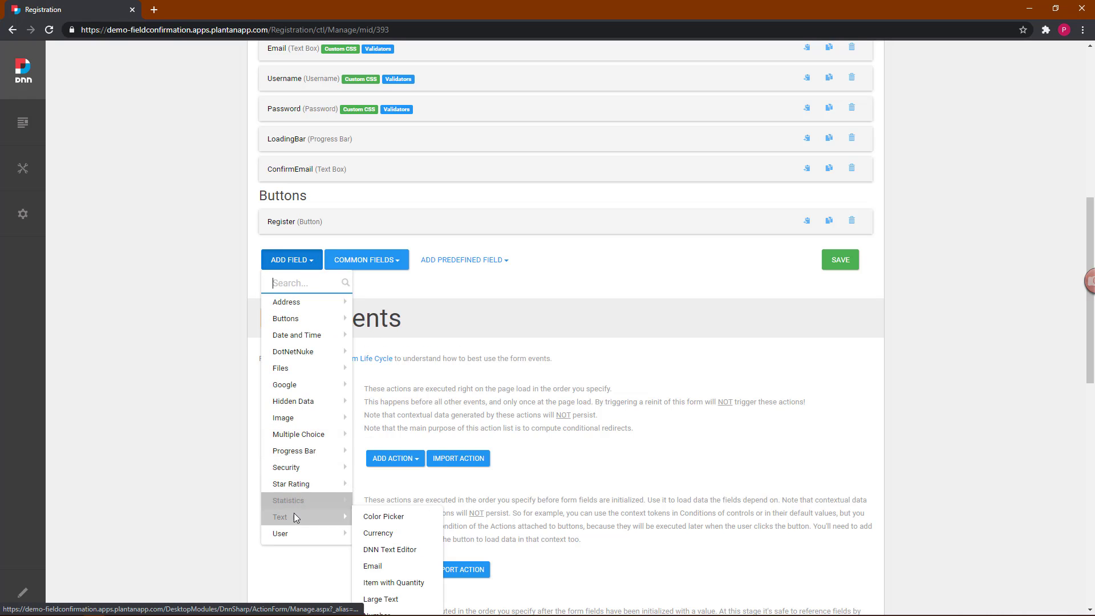
pyautogui.moveTo(307, 473)
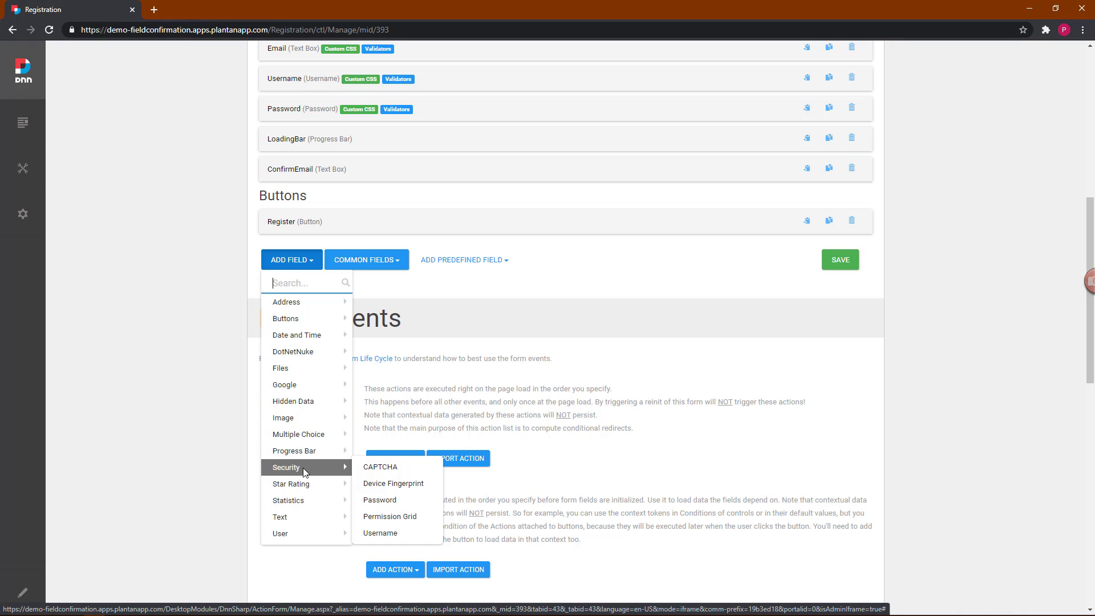
pyautogui.click(395, 505)
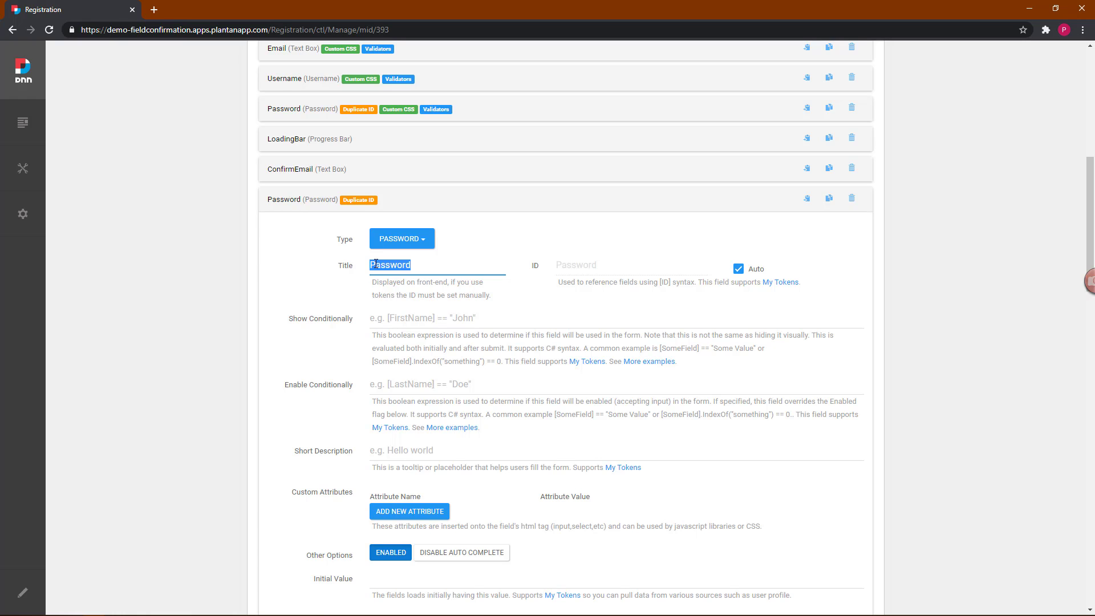
pyautogui.write('Confirm Password')
# Step: Set the Confirm Password field's Confirmation Of to the Password field
pyautogui.scroll(-3, 345, 302)
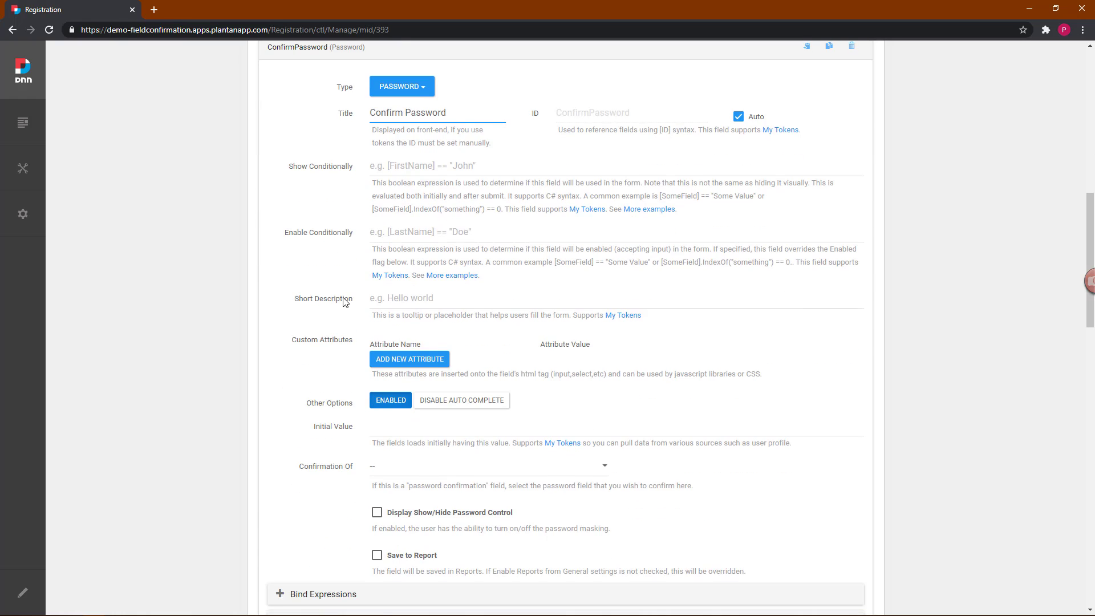
pyautogui.scroll(-3, 345, 303)
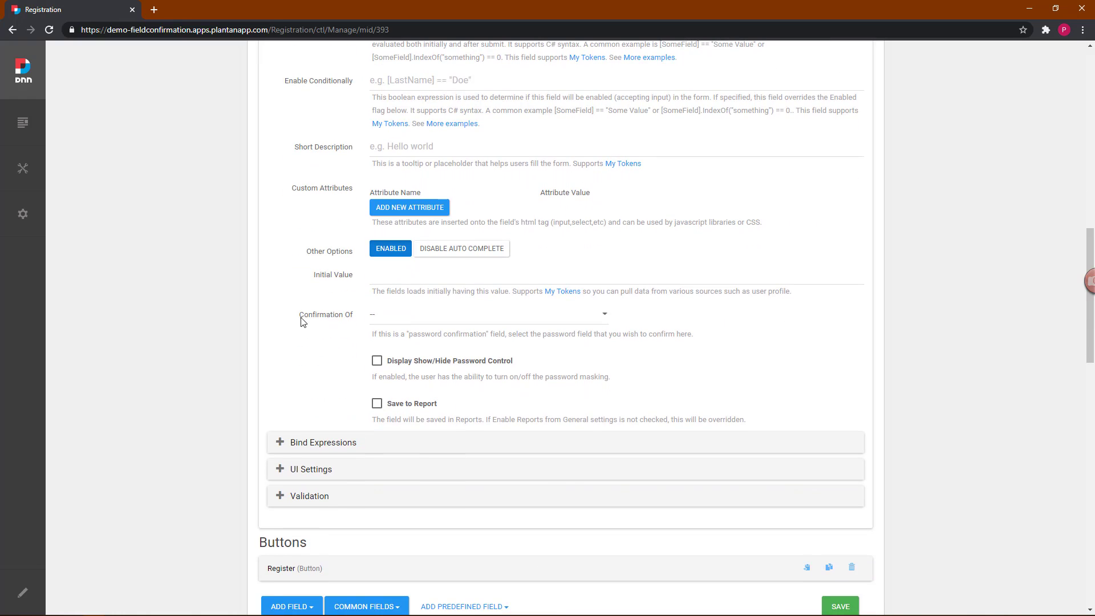
pyautogui.click(400, 321)
pyautogui.click(393, 342)
pyautogui.scroll(12, 304, 360)
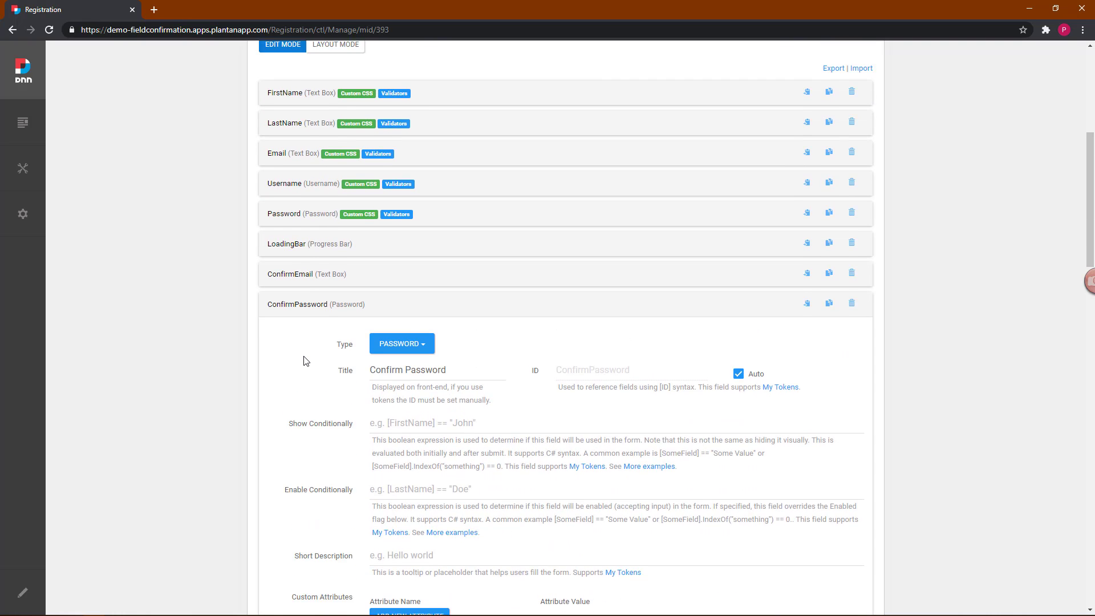
pyautogui.scroll(2, 304, 360)
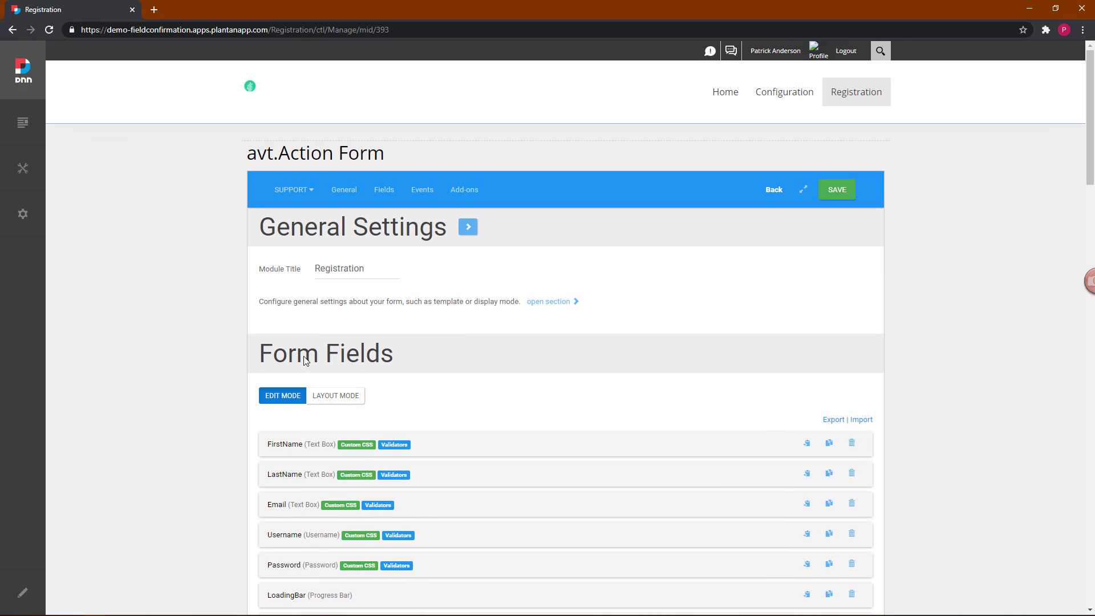
# Step: In Layout Mode, move ConfirmEmail below Email and ConfirmPassword below Password
pyautogui.click(336, 396)
pyautogui.scroll(-5, 339, 403)
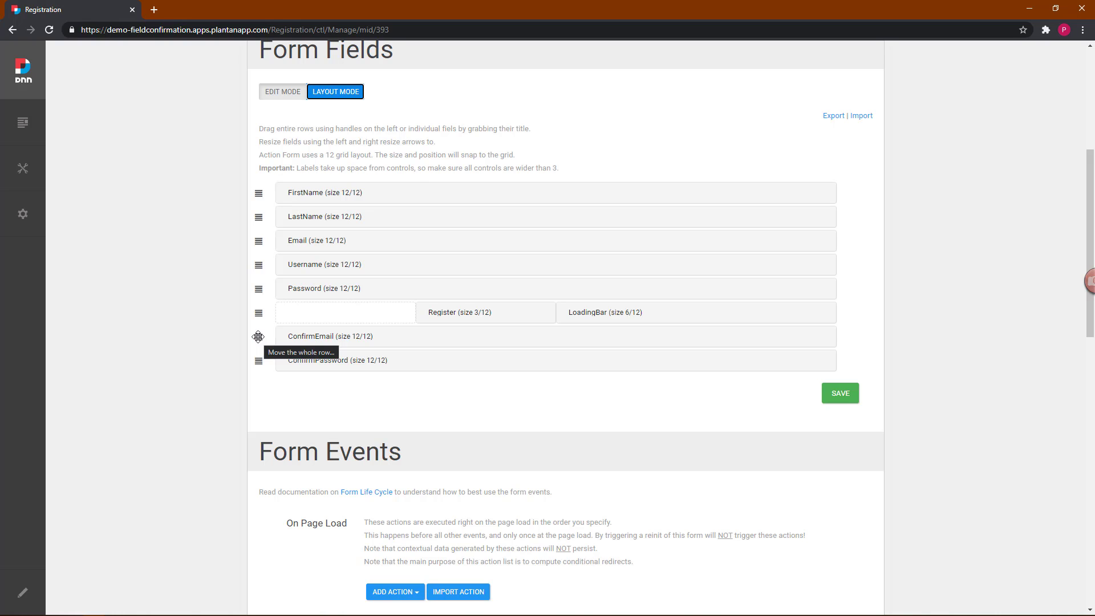
pyautogui.moveTo(258, 336); pyautogui.dragTo(257, 264)
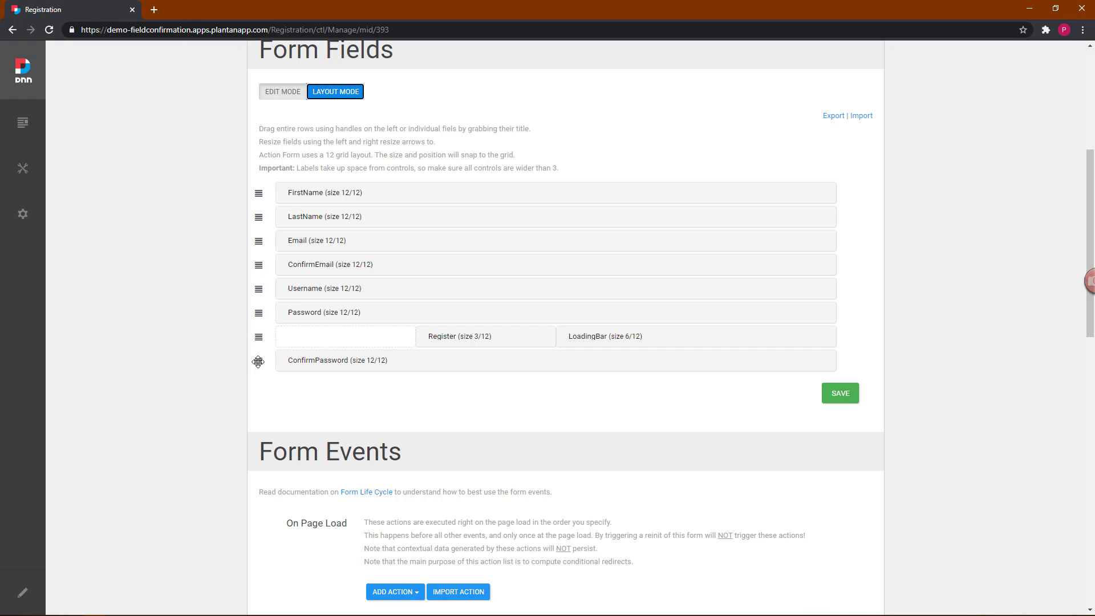
pyautogui.moveTo(258, 361); pyautogui.dragTo(257, 330)
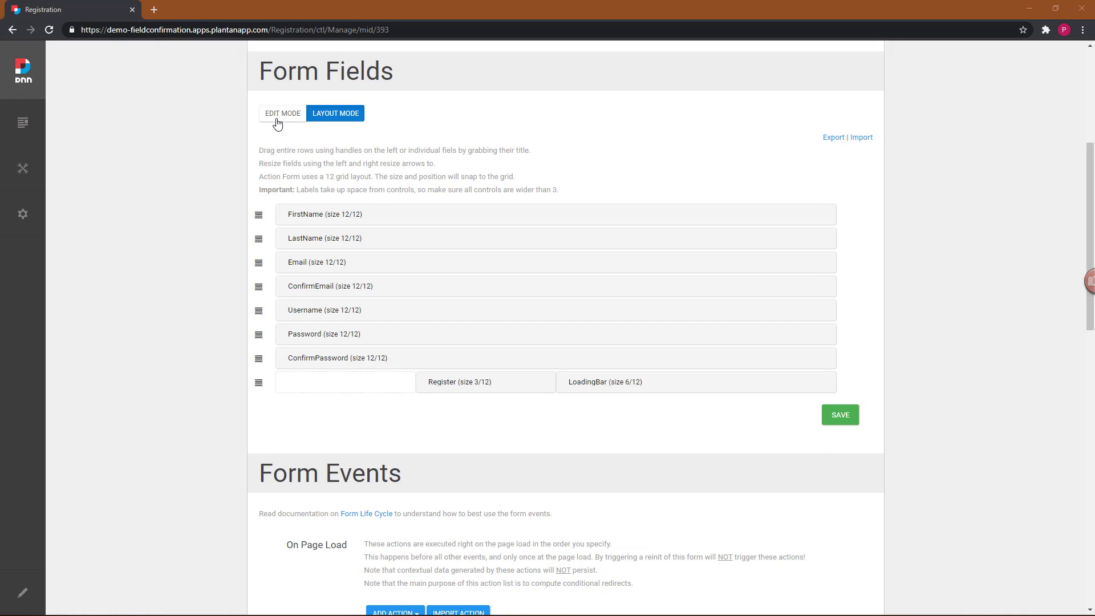
# Step: Copy the Email field's 'max-width: 240px;' control style from its UI Settings
pyautogui.click(277, 117)
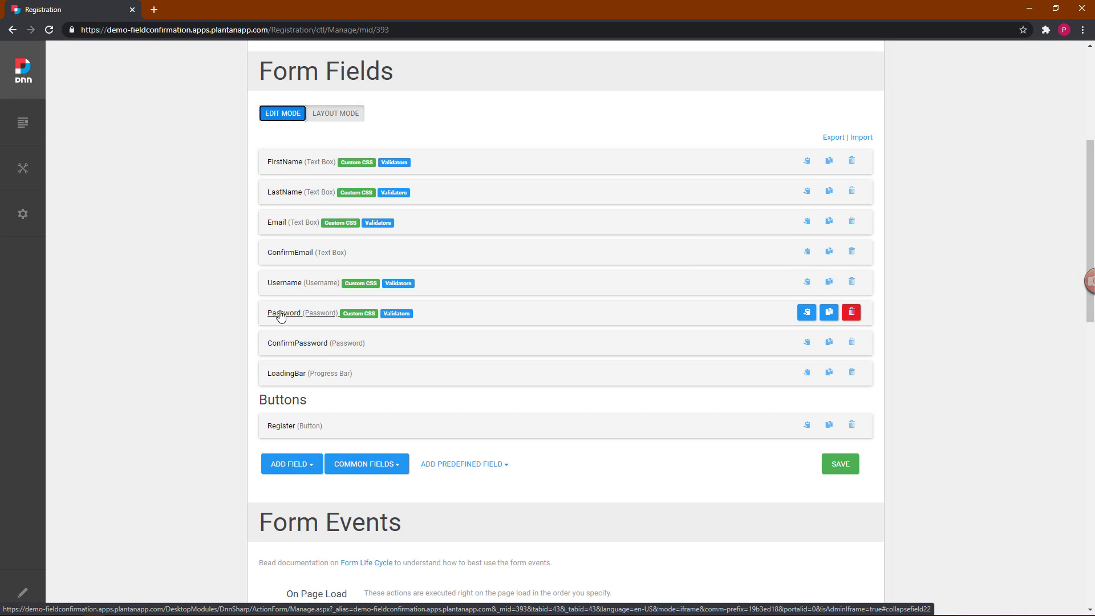
pyautogui.click(283, 224)
pyautogui.scroll(-3, 296, 281)
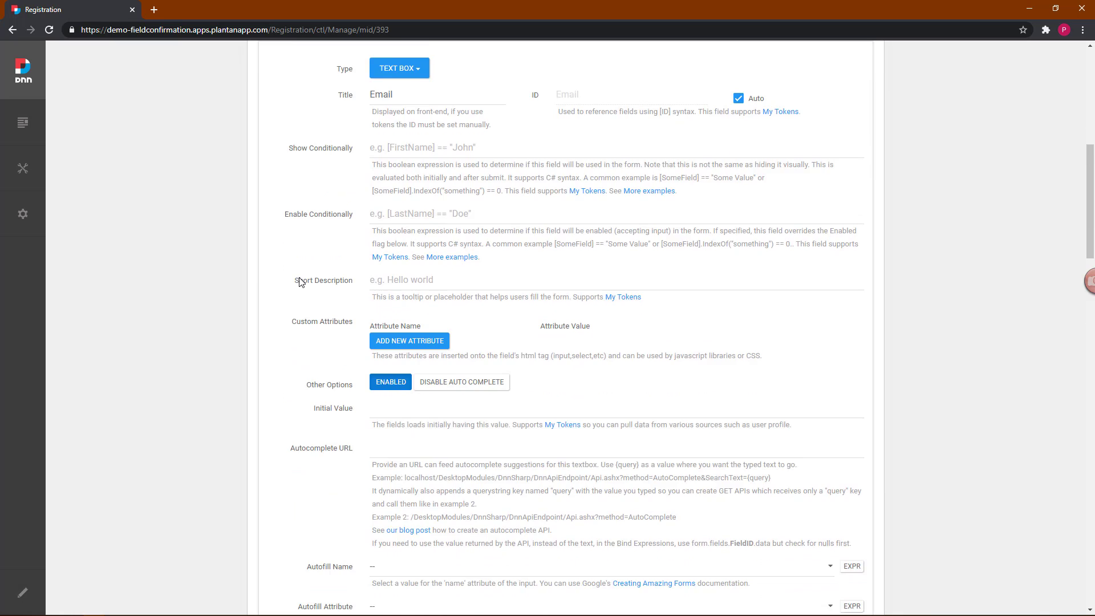
pyautogui.scroll(-12, 301, 281)
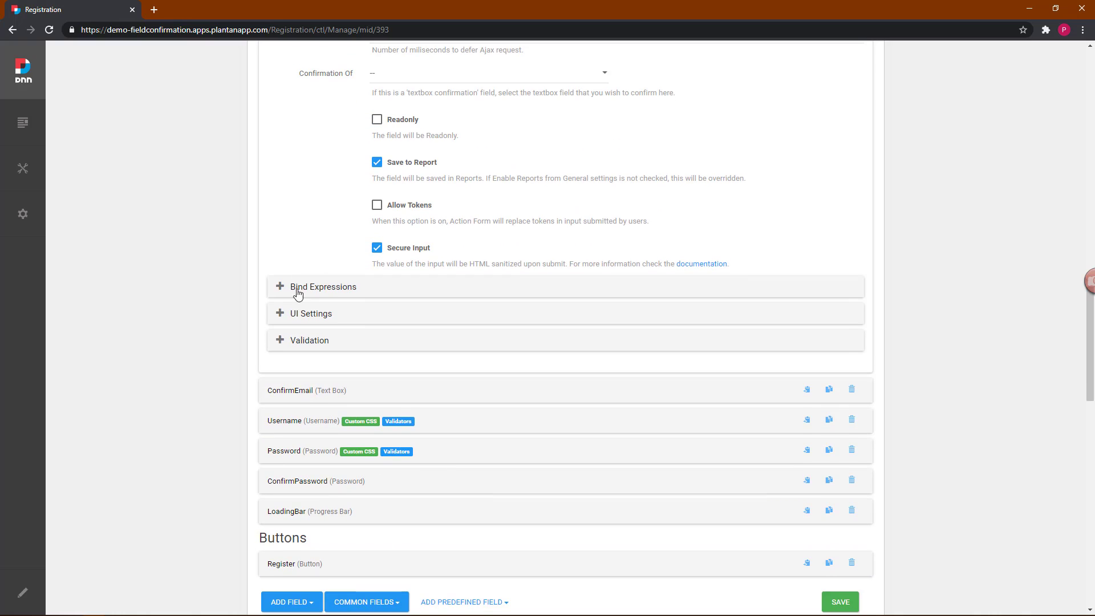
pyautogui.click(302, 317)
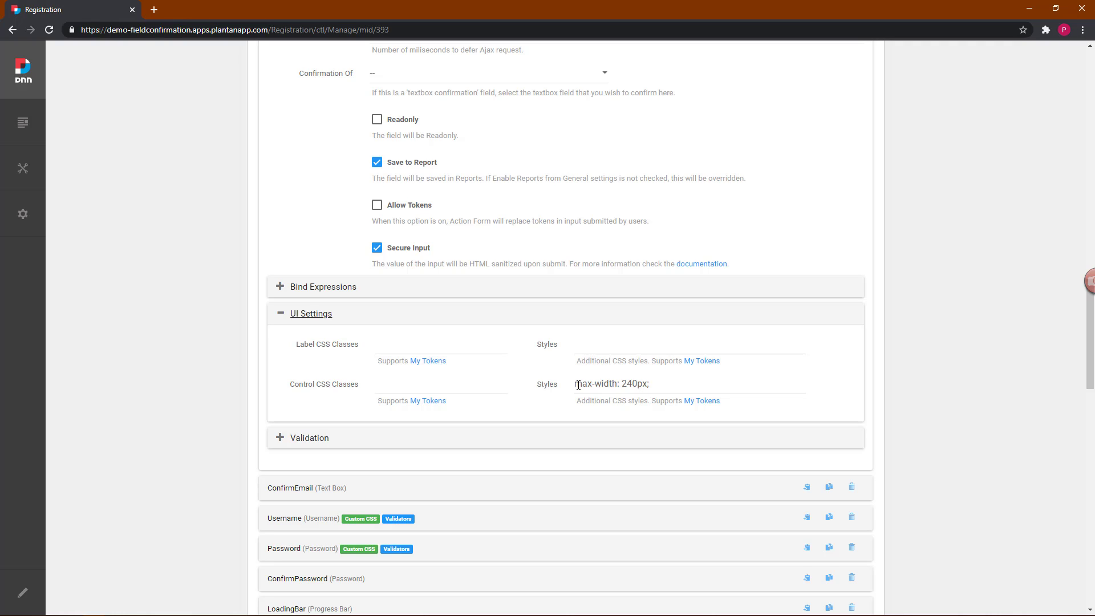
pyautogui.moveTo(578, 385); pyautogui.dragTo(697, 381)
pyautogui.hotkey('ctrl', 'c')
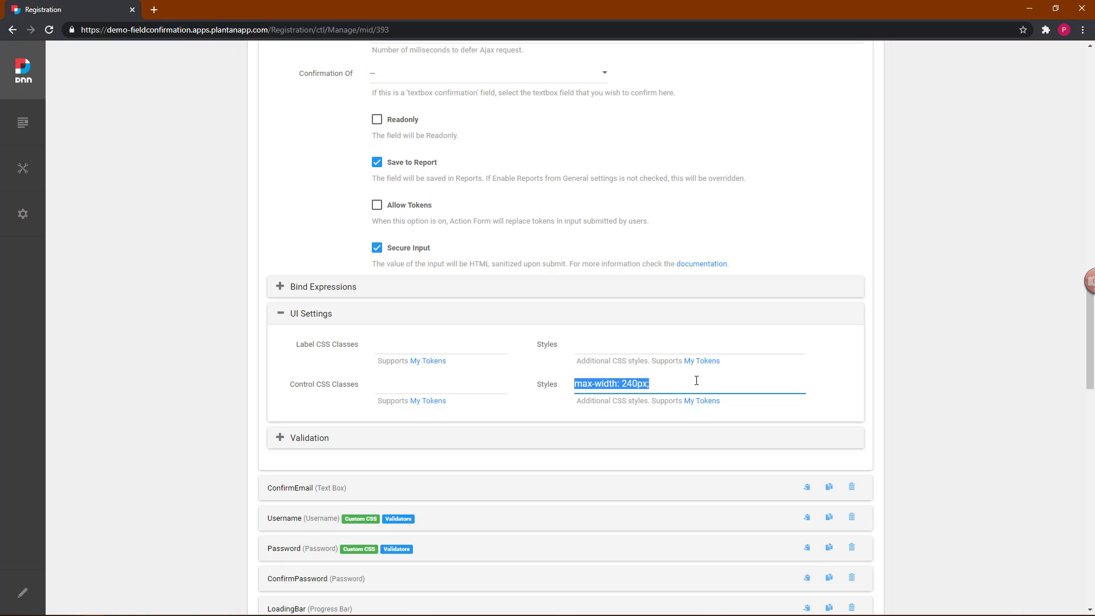
pyautogui.click(284, 444)
# Step: Paste 'max-width: 240px;' into the ConfirmEmail field's Control Styles
pyautogui.scroll(-1, 286, 465)
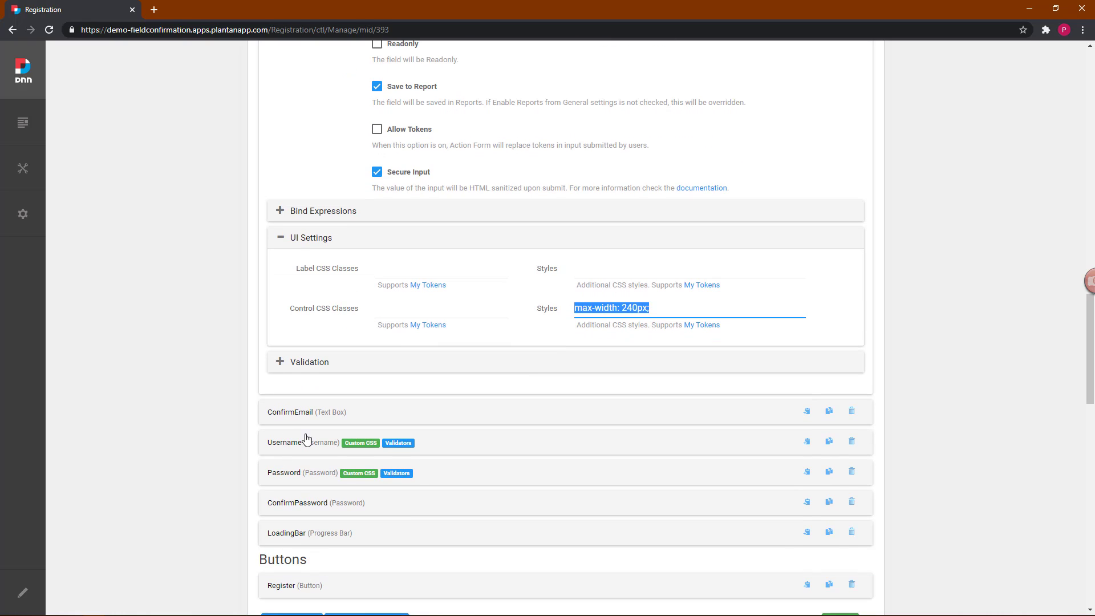
pyautogui.click(296, 413)
pyautogui.scroll(-5, 296, 420)
pyautogui.scroll(-12, 297, 420)
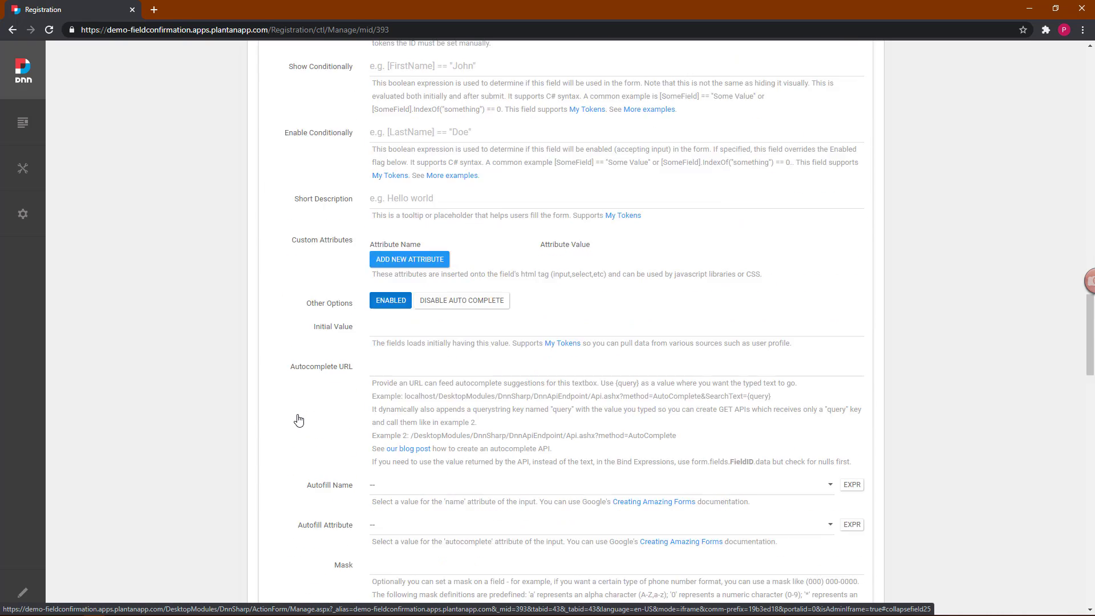
pyautogui.click(307, 437)
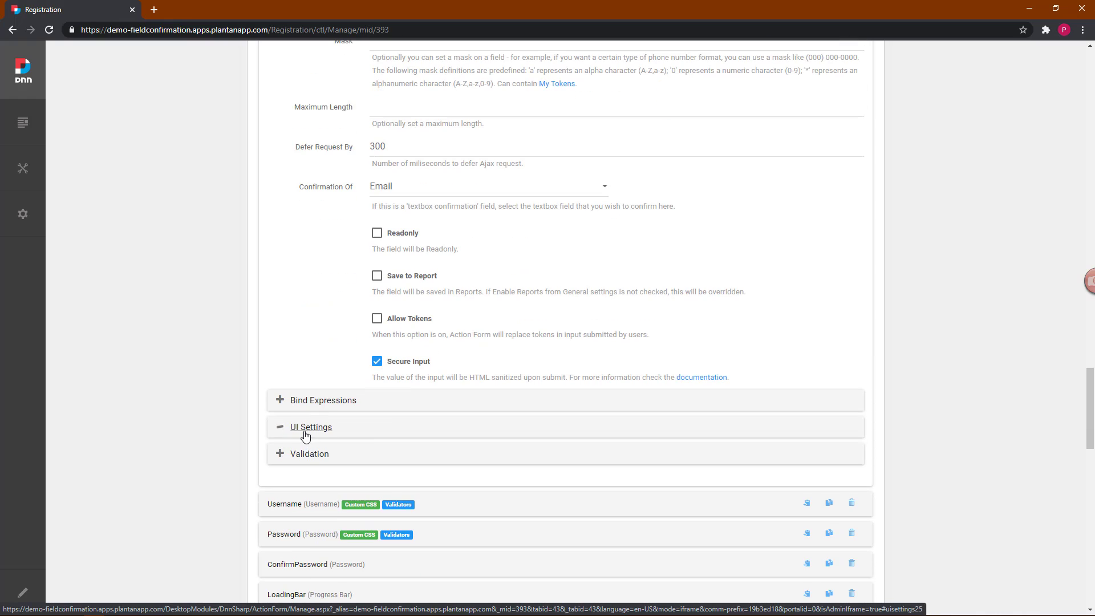
pyautogui.click(629, 501)
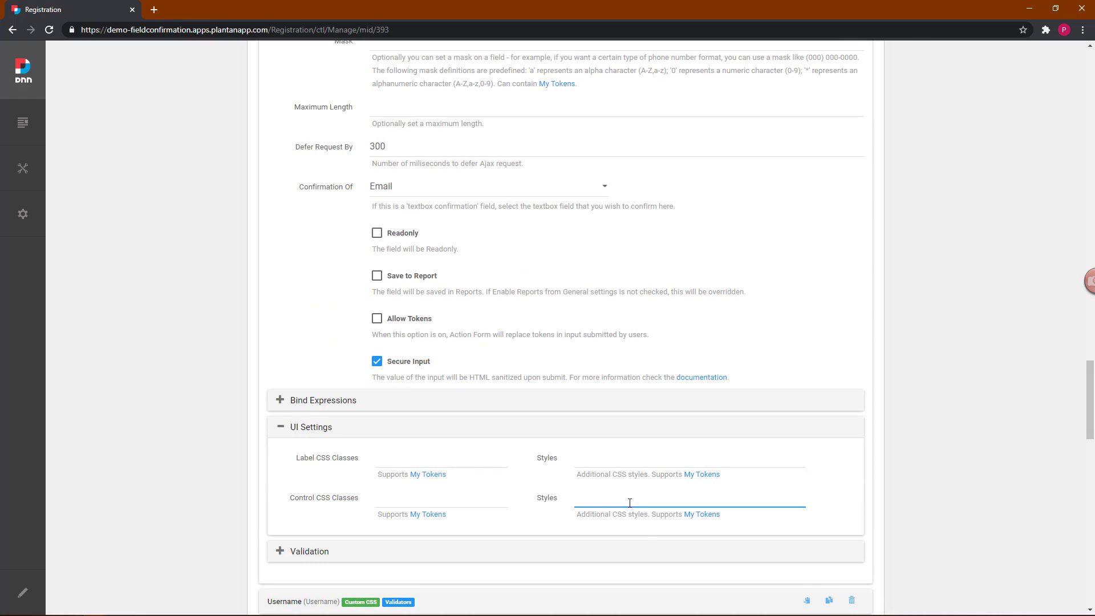
pyautogui.hotkey('ctrl', 'v')
pyautogui.scroll(-4, 313, 487)
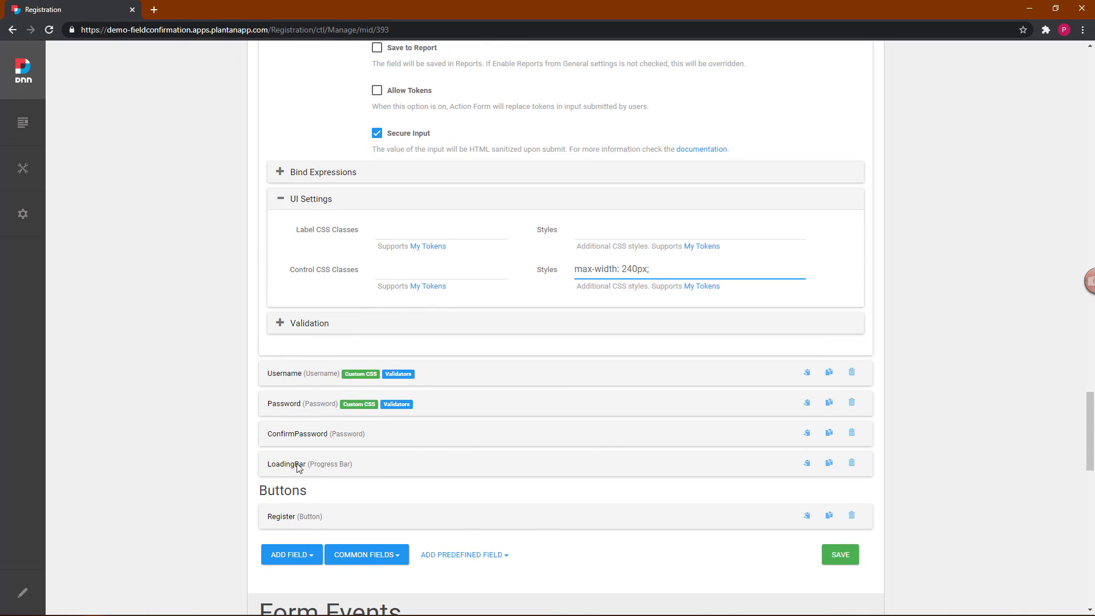
# Step: Copy the Password field's 'max-width: 240px;' control style from its UI Settings
pyautogui.click(286, 408)
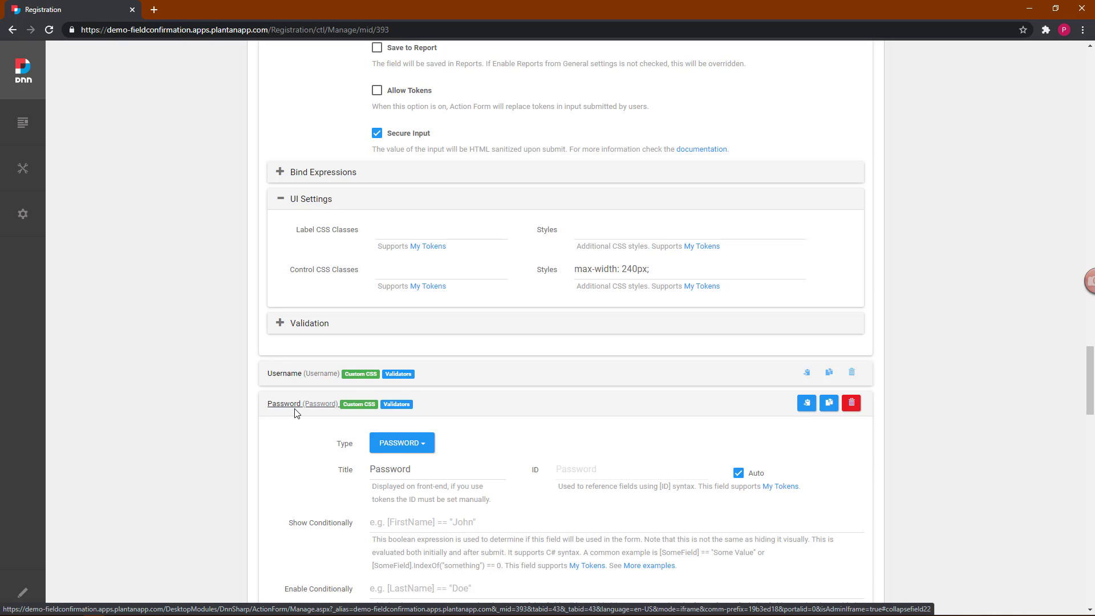
pyautogui.scroll(-3, 296, 414)
pyautogui.scroll(-8, 296, 414)
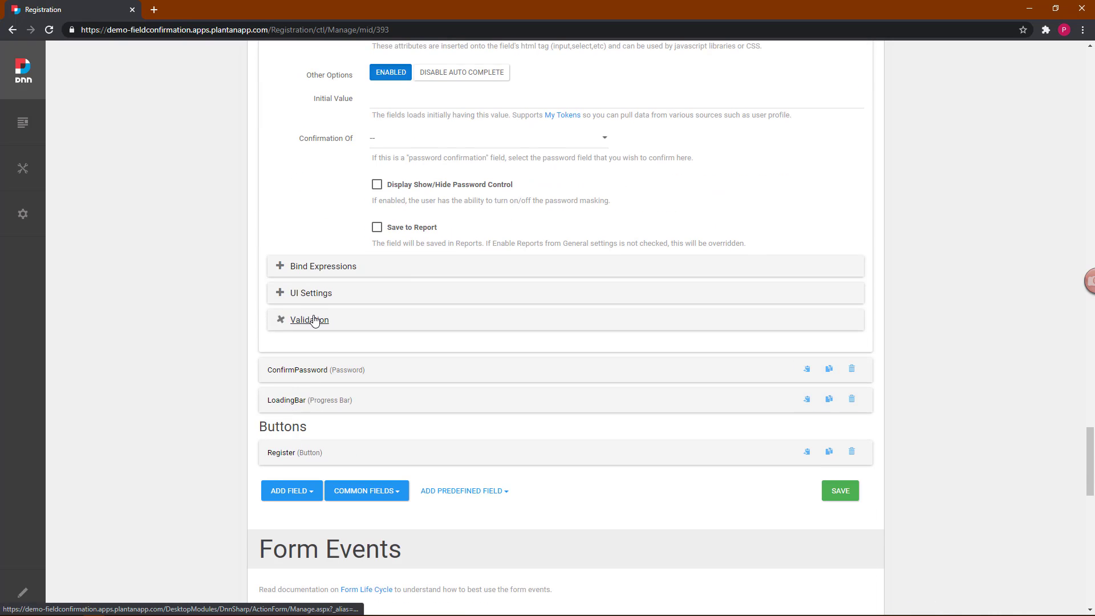
pyautogui.click(317, 298)
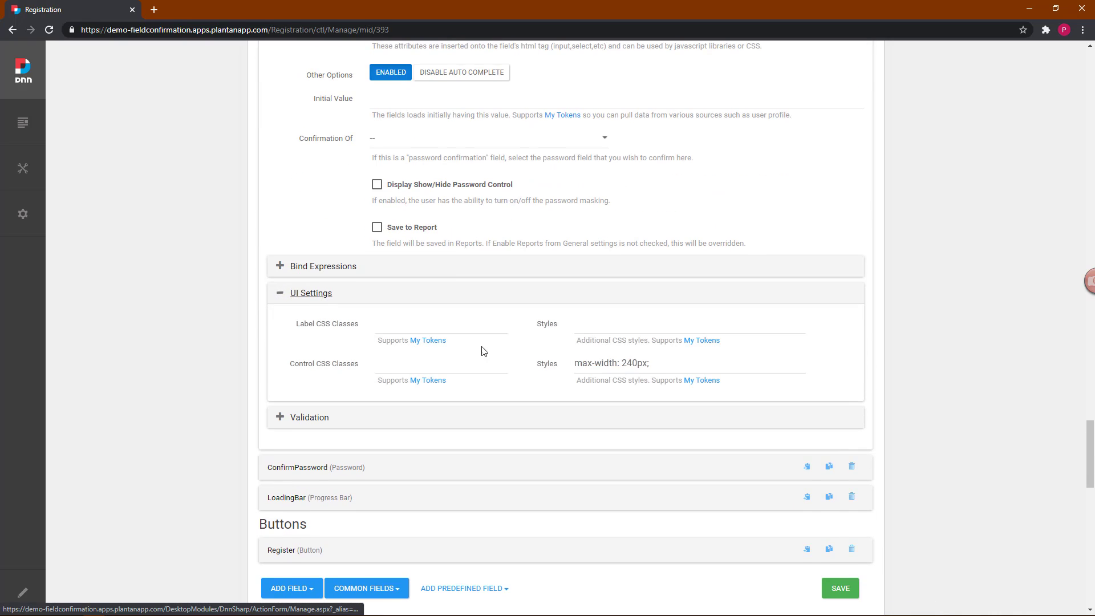
pyautogui.tripleClick(582, 365)
pyautogui.hotkey('ctrl', 'c')
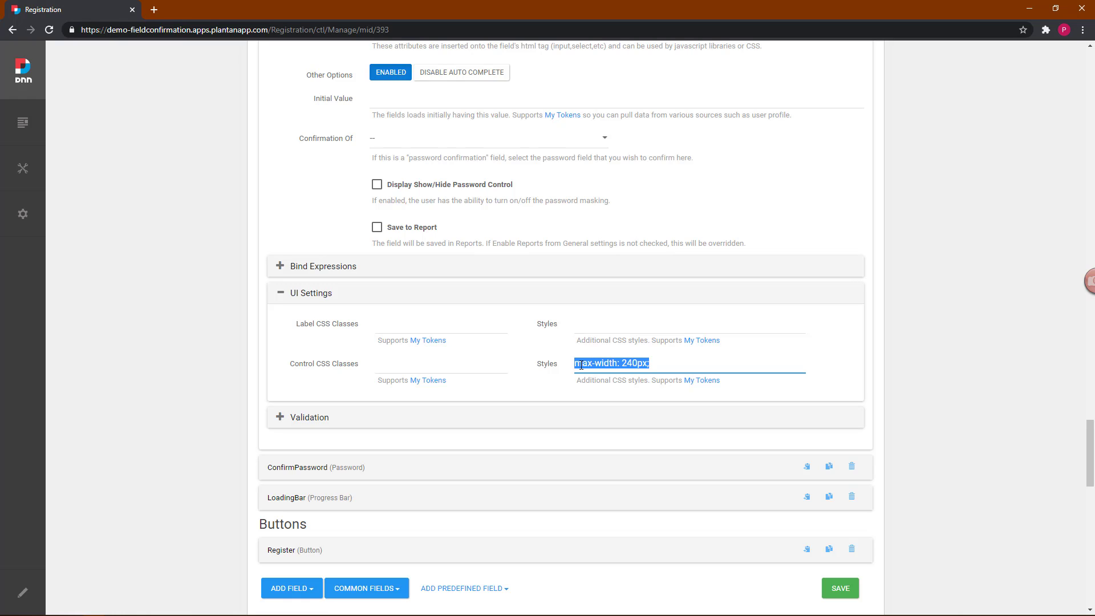
# Step: Paste 'max-width: 240px;' into the ConfirmPassword field's Control Styles
pyautogui.click(289, 468)
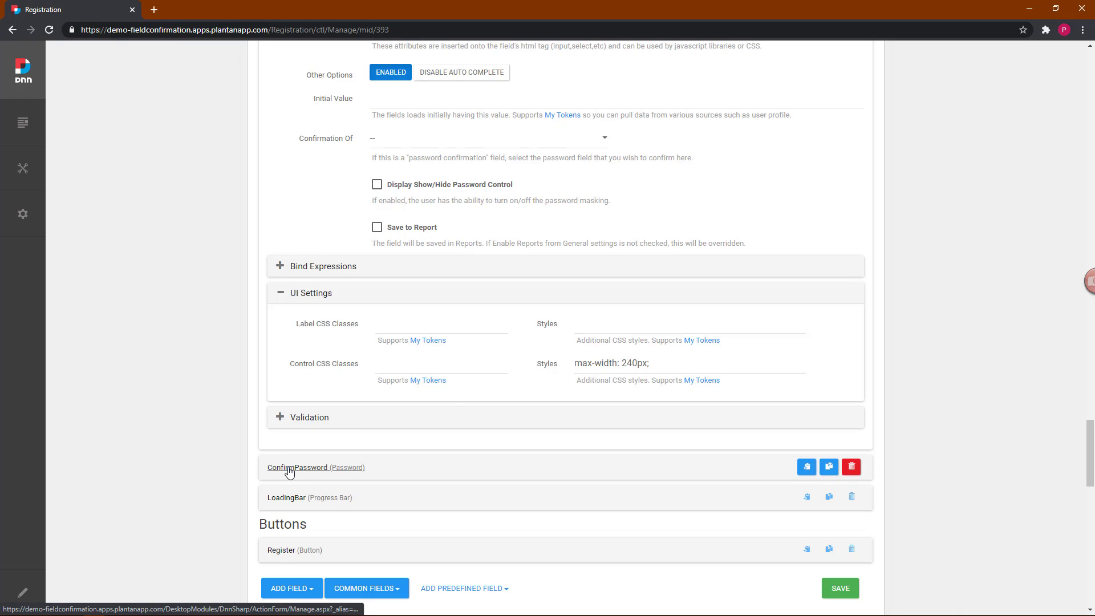
pyautogui.scroll(-9, 289, 472)
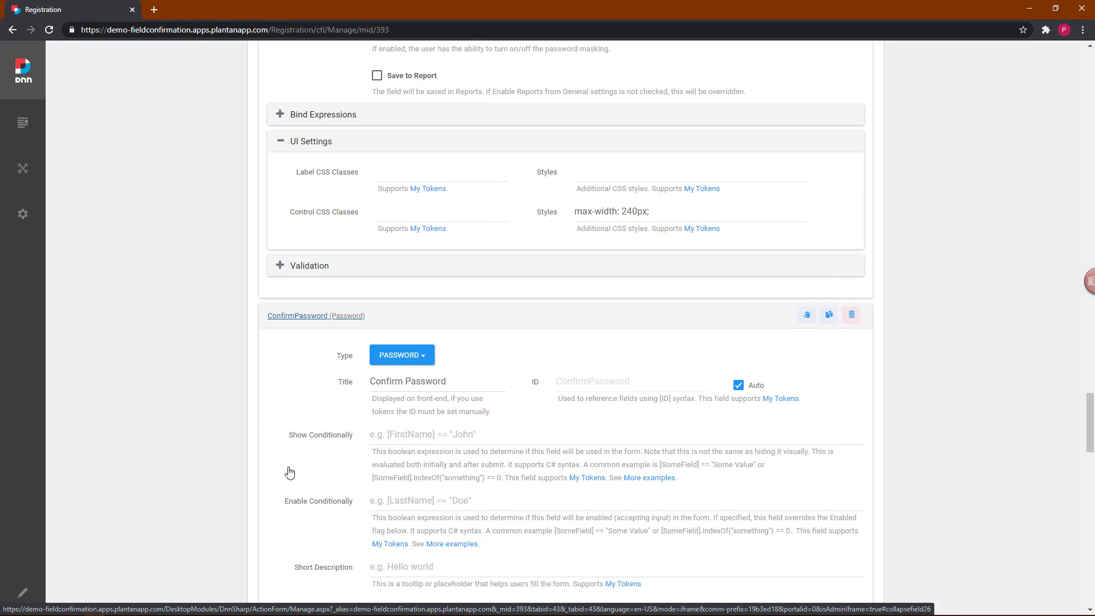
pyautogui.scroll(-3, 289, 471)
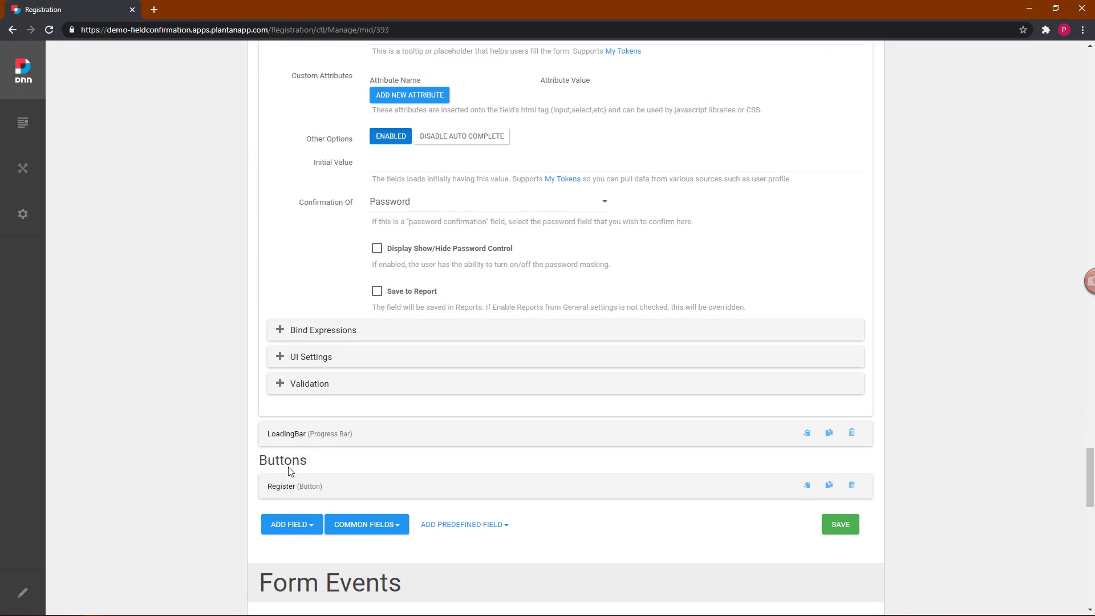
pyautogui.click(304, 358)
pyautogui.click(608, 428)
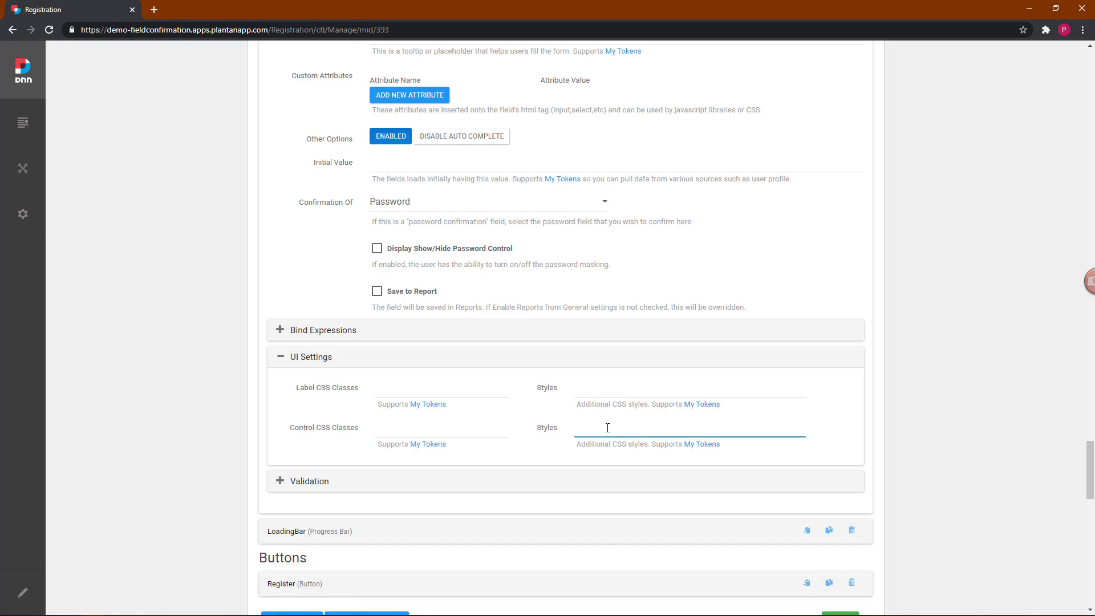
pyautogui.hotkey('ctrl', 'v')
pyautogui.scroll(20, 698, 386)
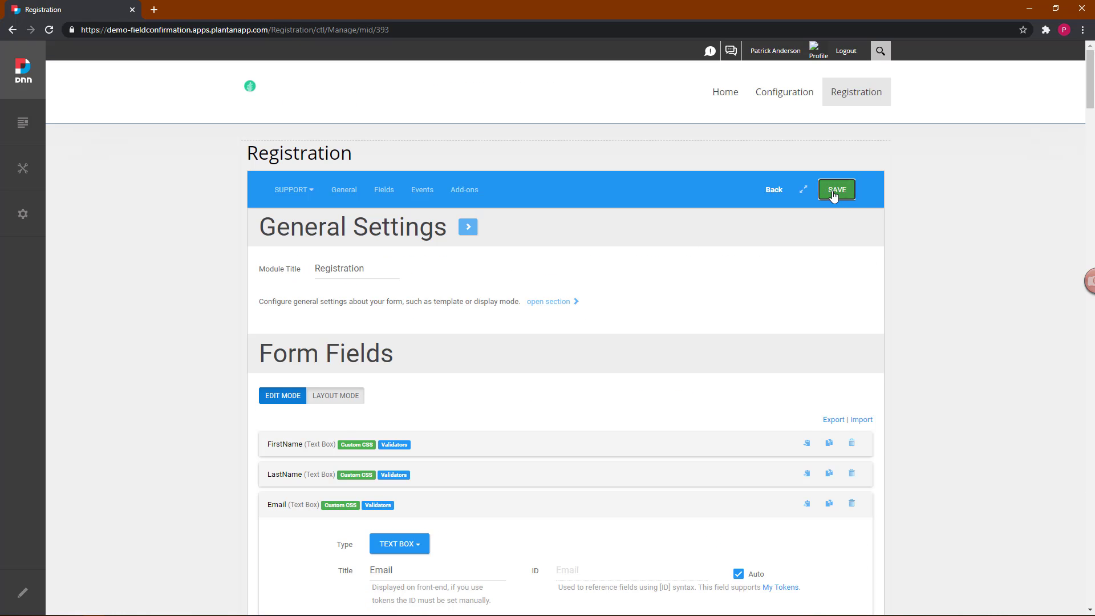
# Step: Save the form, return to the live Registration page, and start filling in the name and email
pyautogui.click(834, 196)
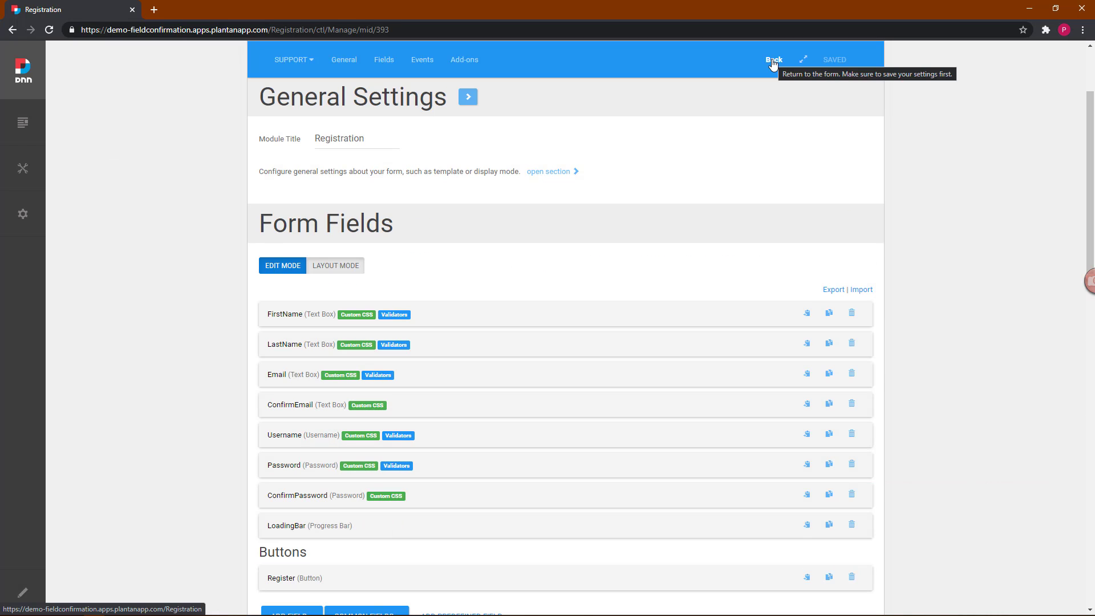
pyautogui.click(773, 64)
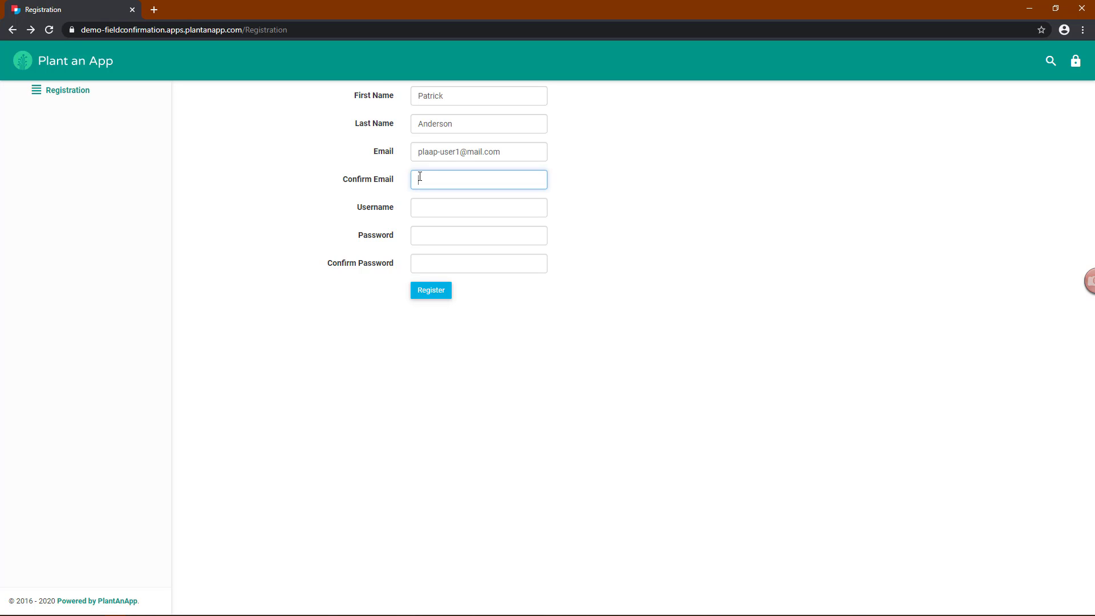
pyautogui.write('pla')
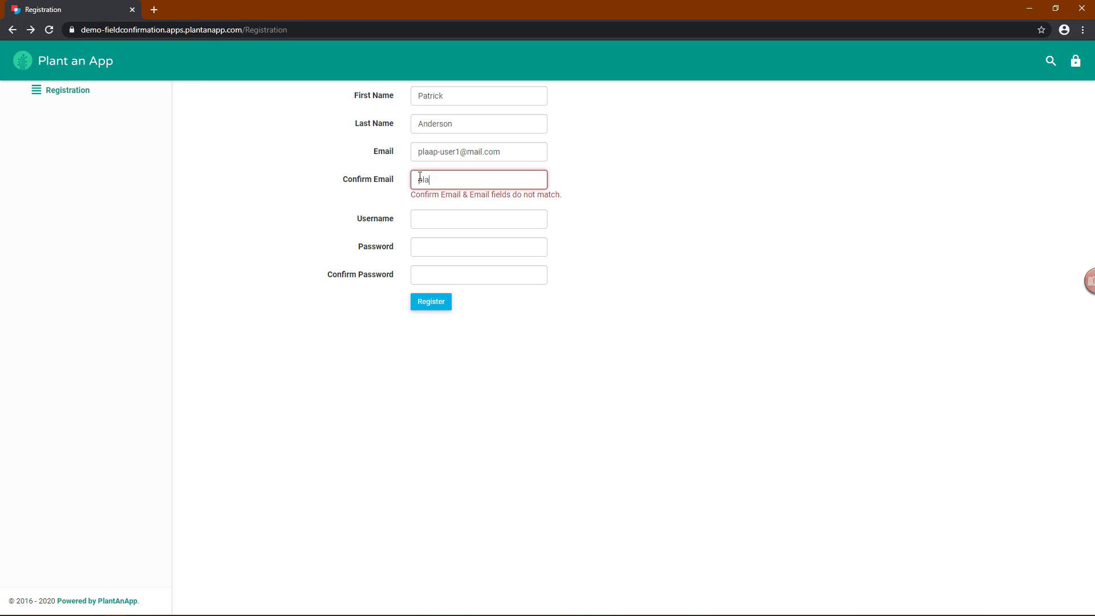
# Step: Complete matching email and password confirmations and submit the registration
pyautogui.write('m')
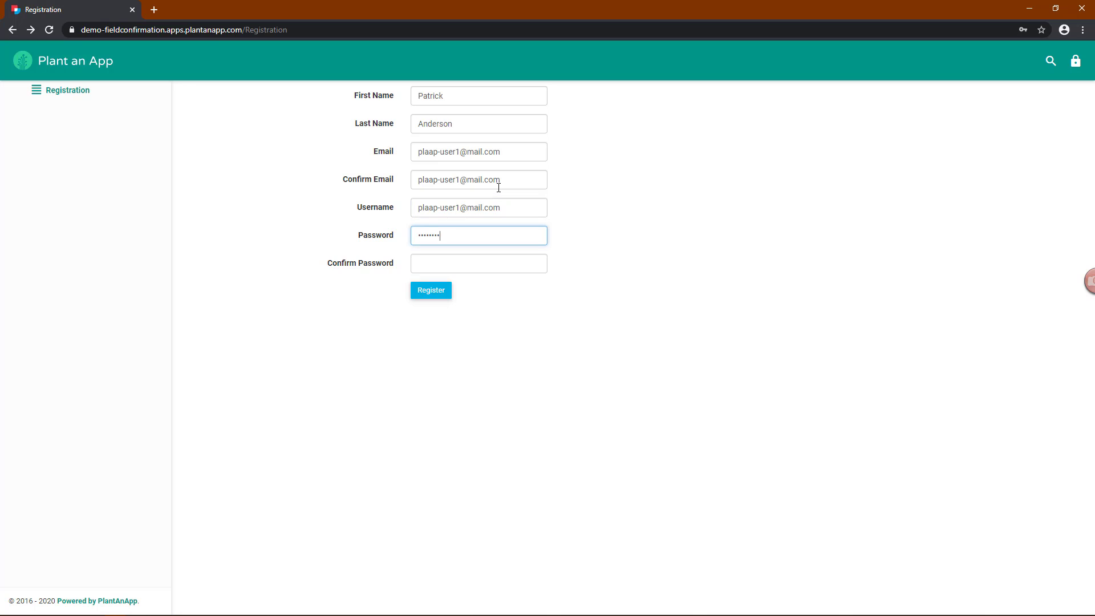
pyautogui.press('Tab')
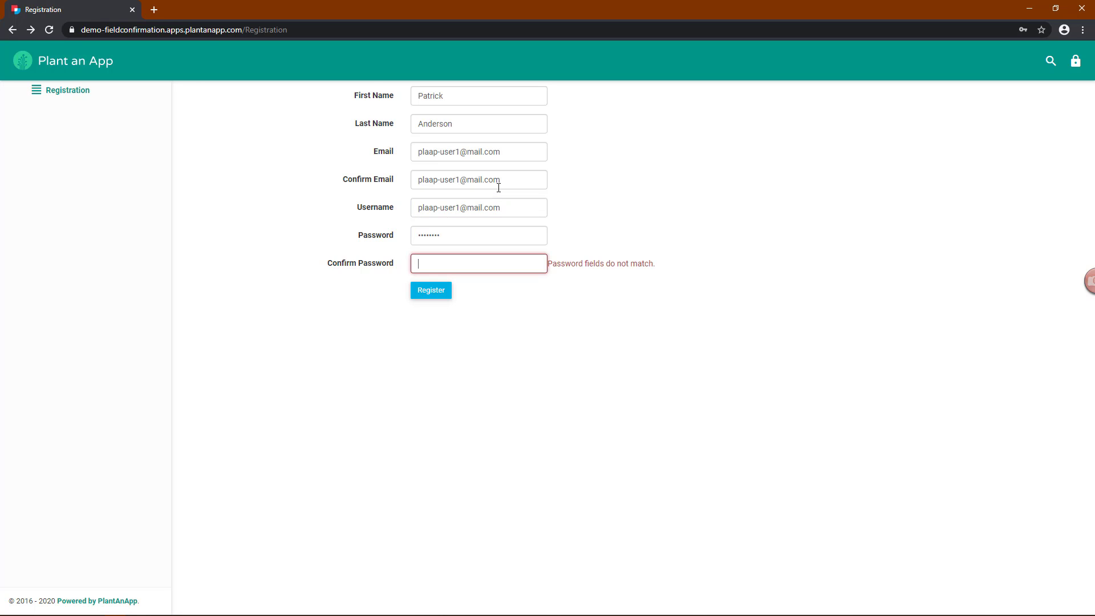
pyautogui.write('••••••••')
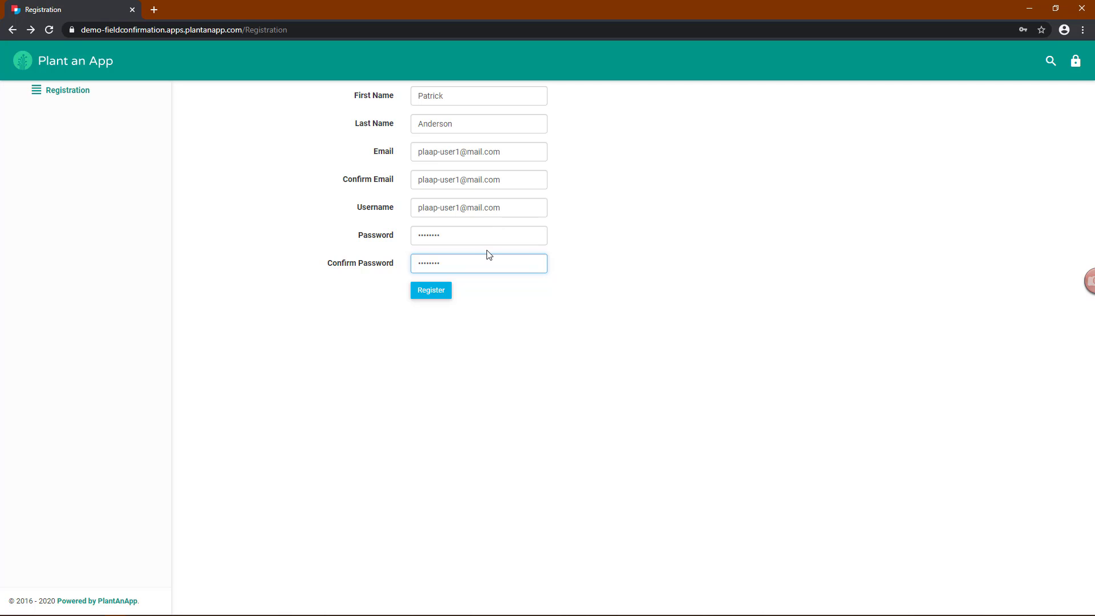
pyautogui.click(429, 294)
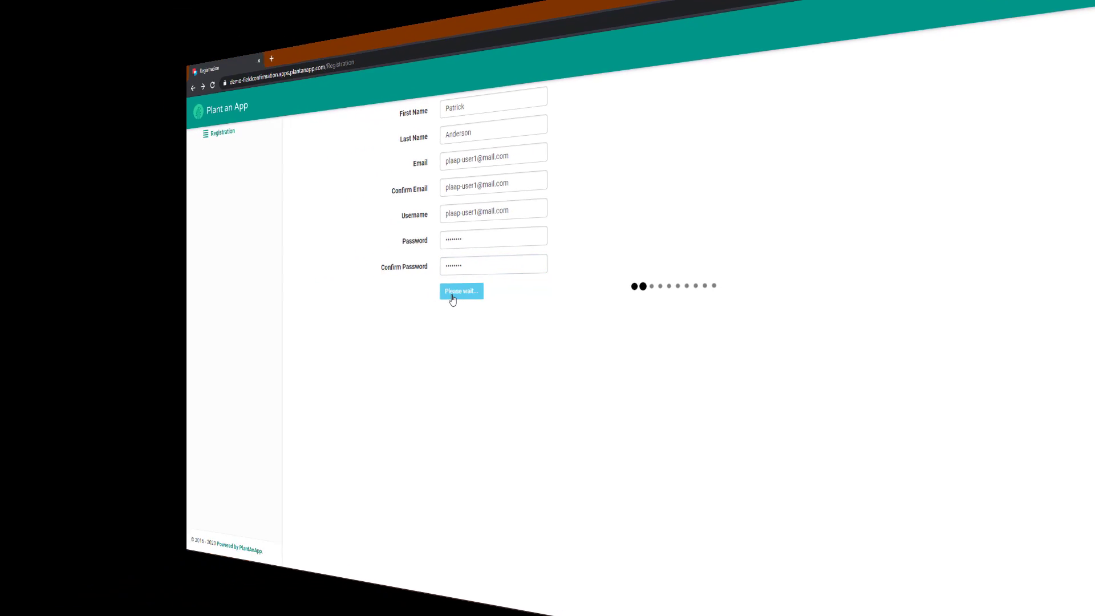